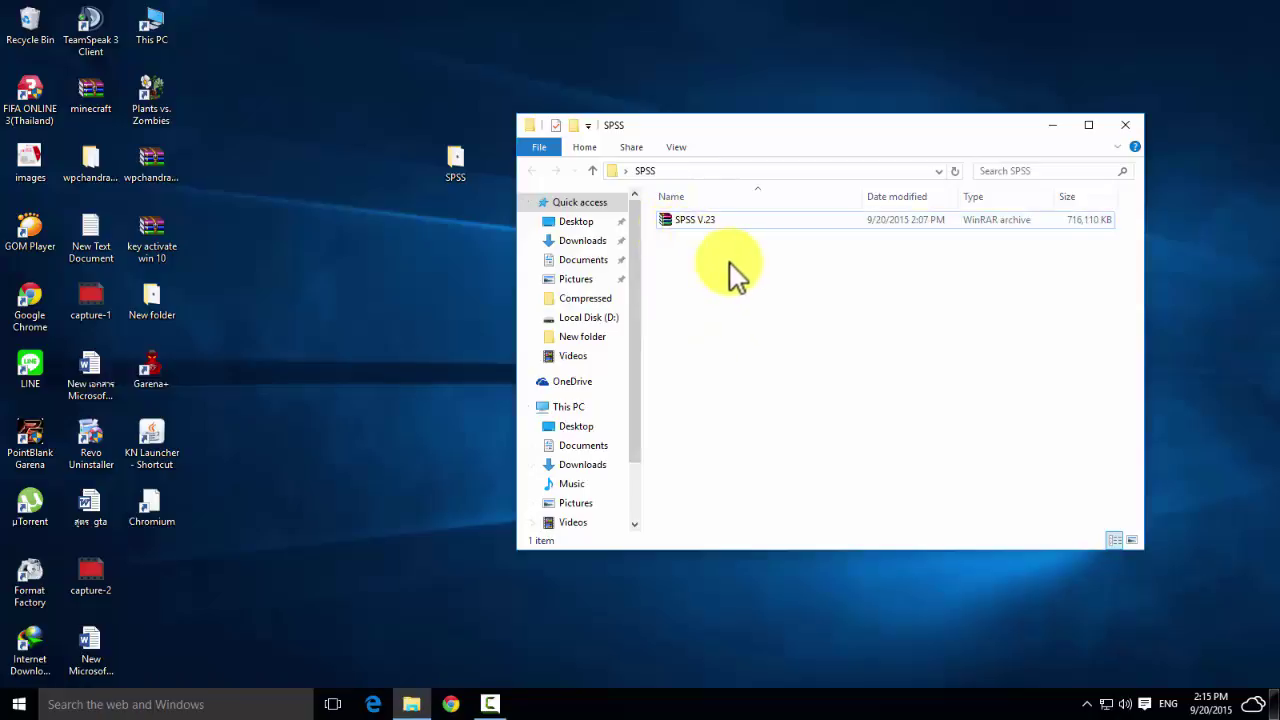
{"action": "left_click", "coordinate": [684, 222]}
{"action": "left_click", "coordinate": [757, 270]}
{"action": "left_click", "coordinate": [688, 226]}
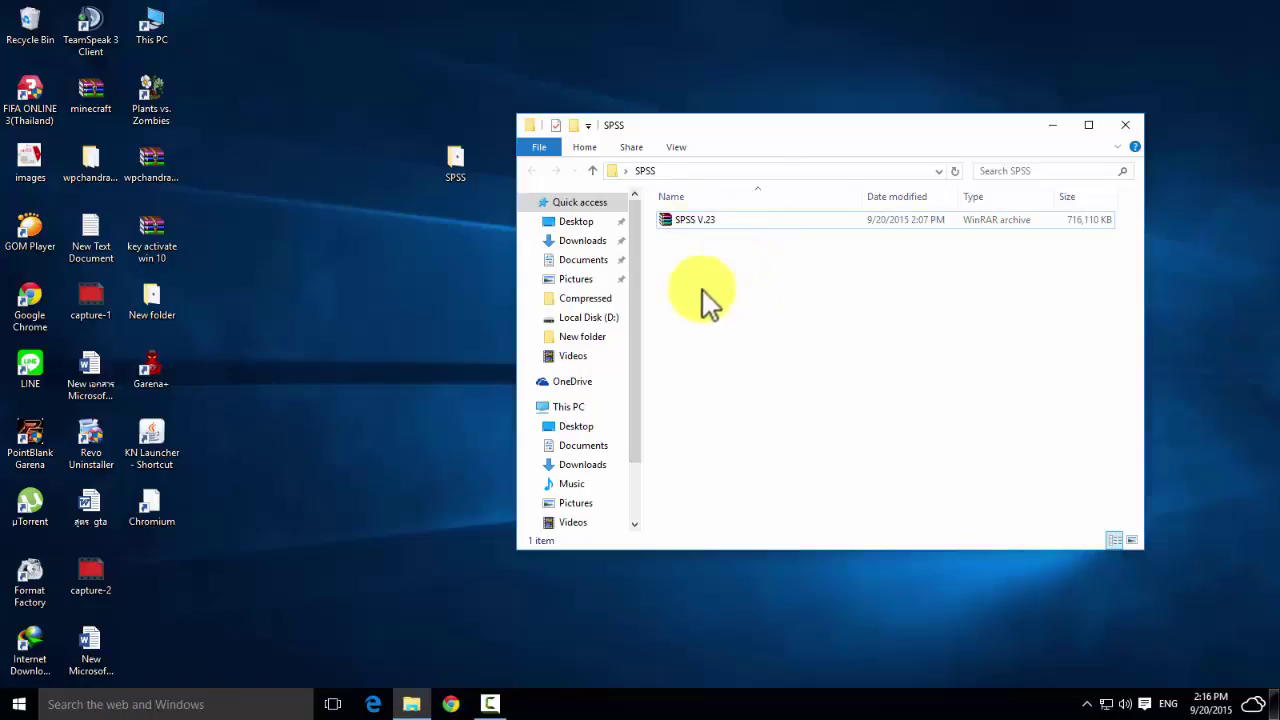
{"action": "left_click", "coordinate": [1088, 125]}
{"action": "left_click_drag", "start_coordinate": [672, 12], "coordinate": [888, 88]}
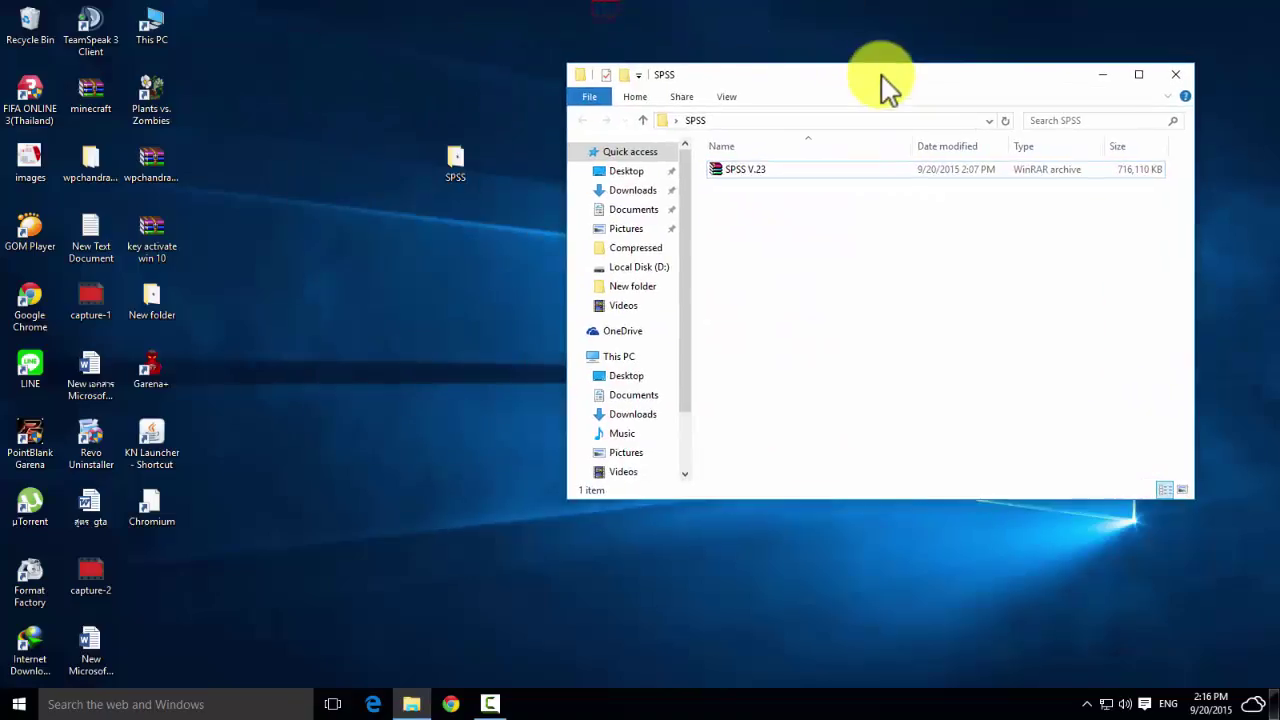
{"action": "left_click", "coordinate": [729, 172]}
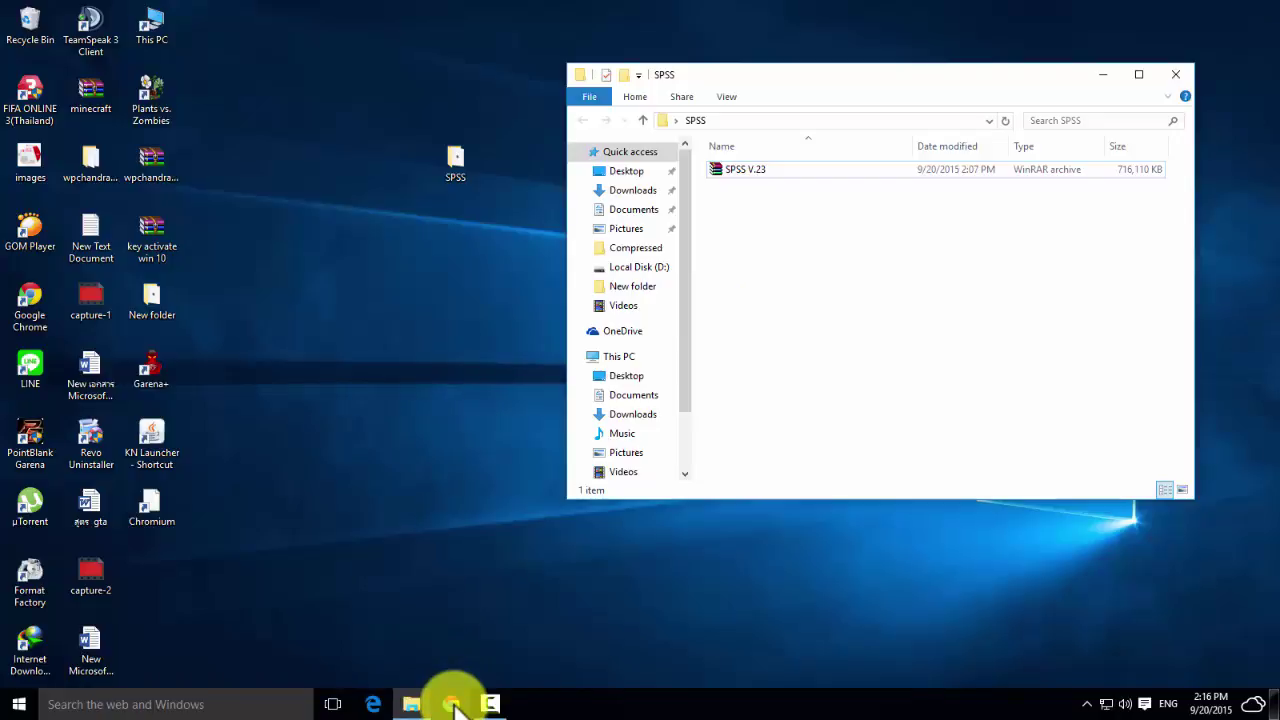
Step: Switch to Chrome, search the web for google and open the Google homepage, closing the extra tabs
{"action": "double_click", "coordinate": [34, 318]}
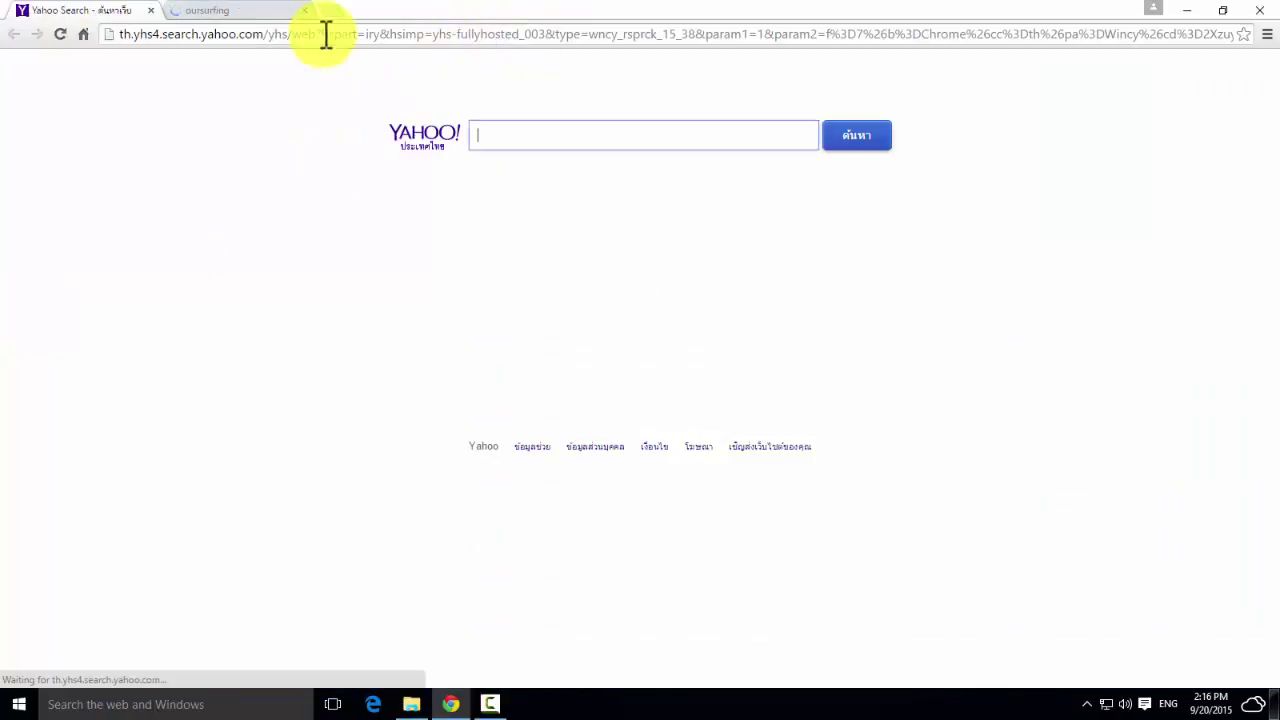
{"action": "left_click", "coordinate": [304, 10]}
{"action": "left_click", "coordinate": [341, 34]}
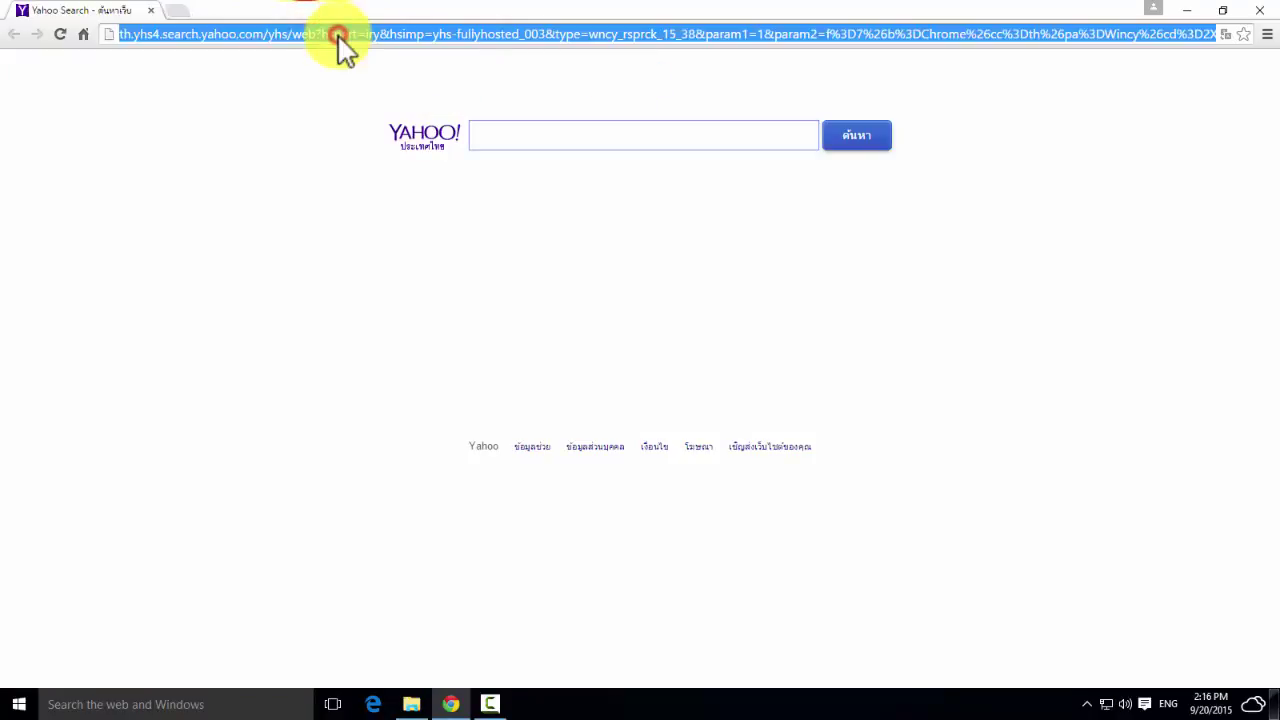
{"action": "type", "text": "go"}
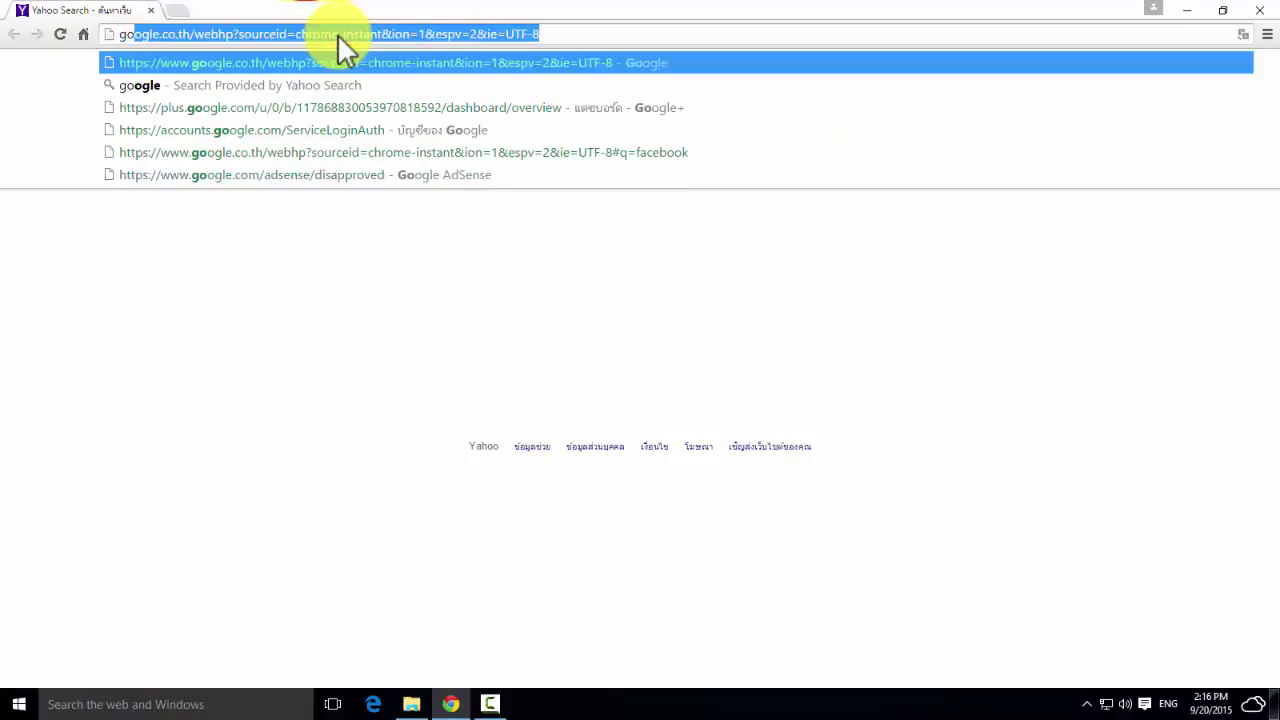
{"action": "type", "text": "oogle"}
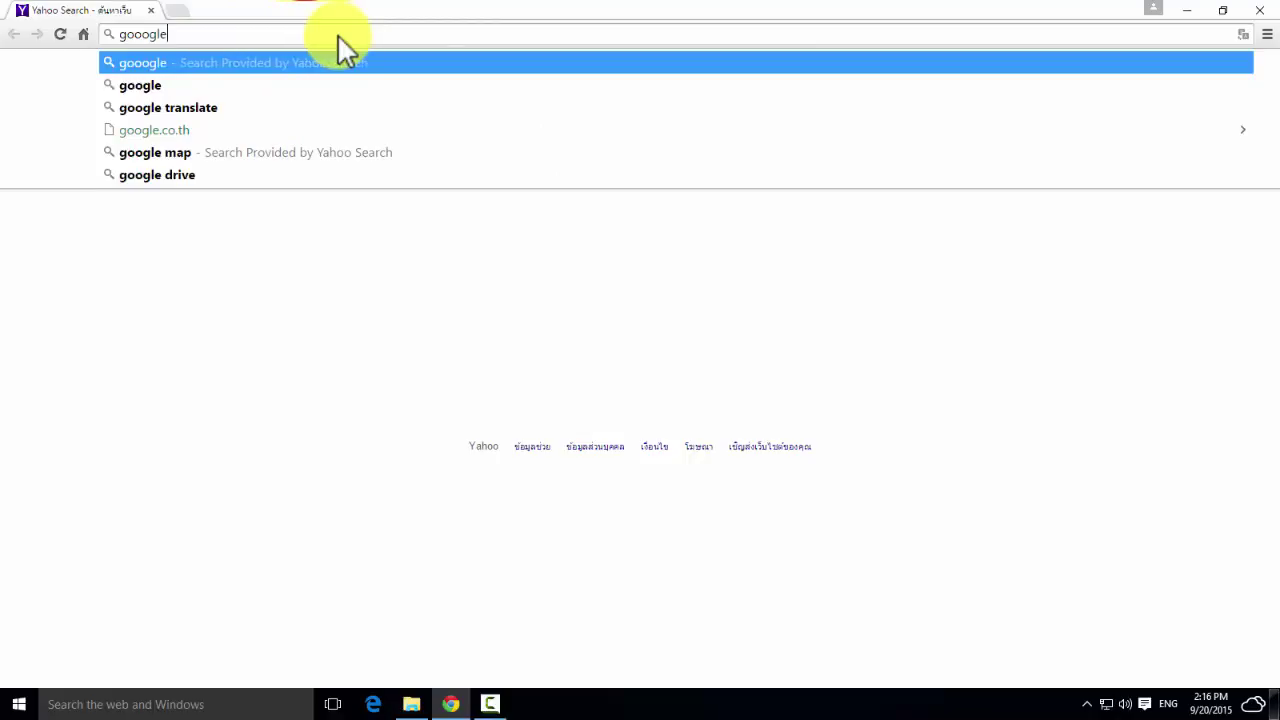
{"action": "left_click", "coordinate": [220, 87]}
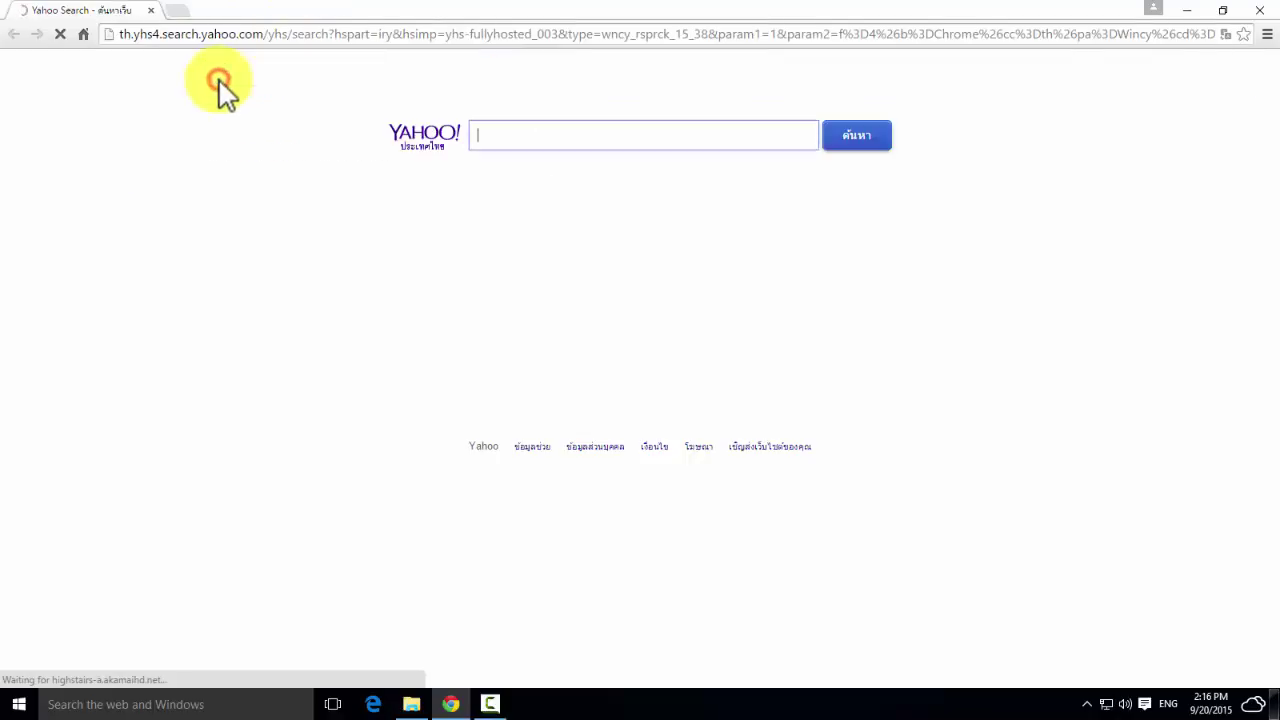
{"action": "left_click", "coordinate": [156, 116]}
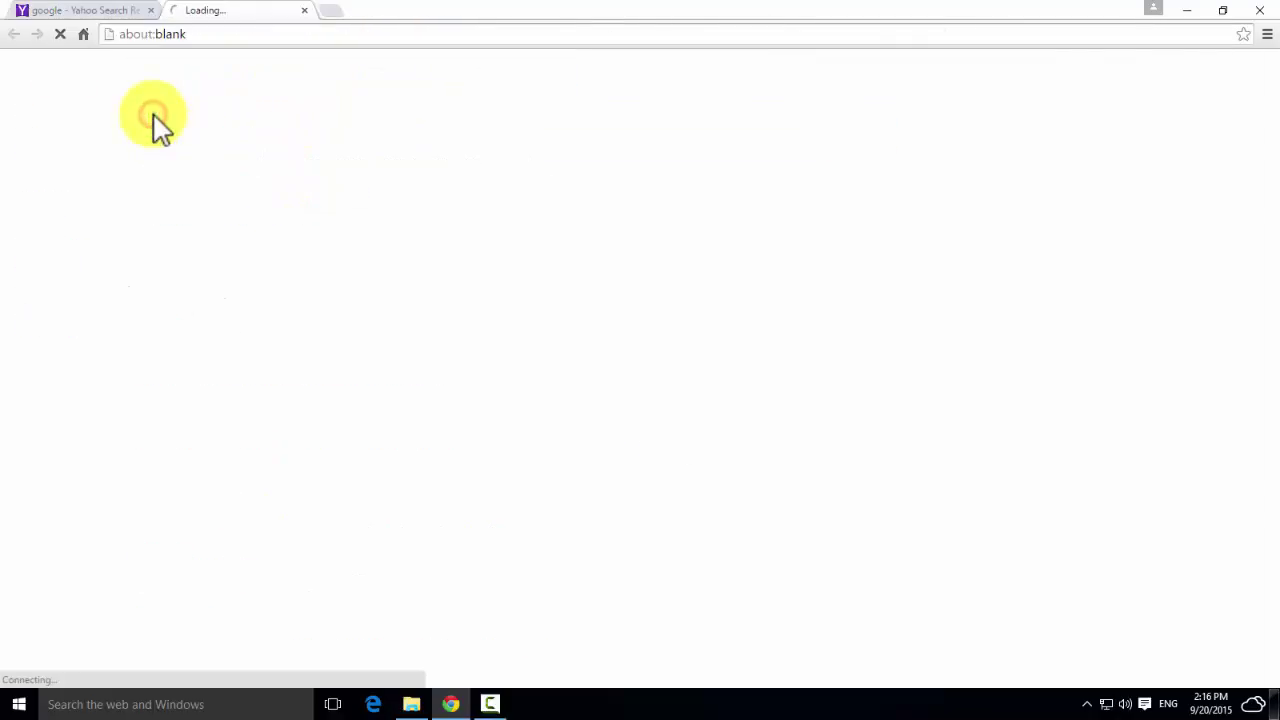
{"action": "left_click", "coordinate": [150, 10]}
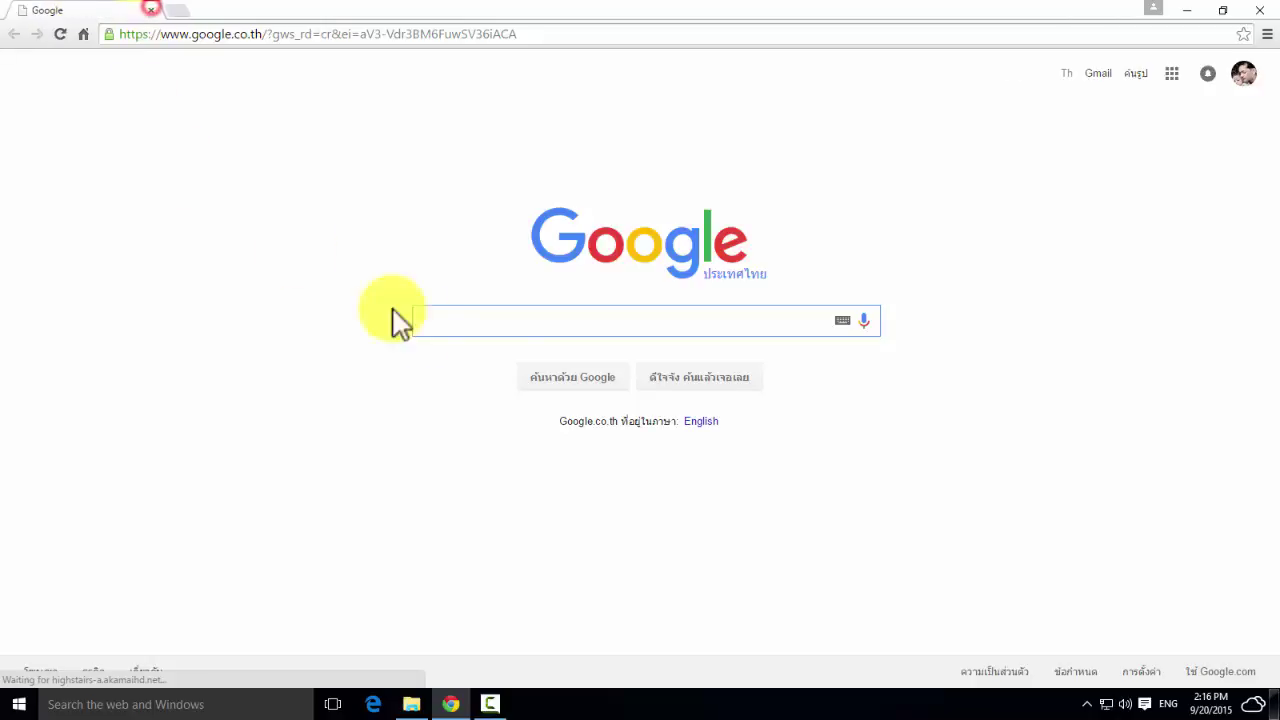
Step: Search Google for "java" and open the Download Free Java Software result from java.com
{"action": "left_click", "coordinate": [506, 321]}
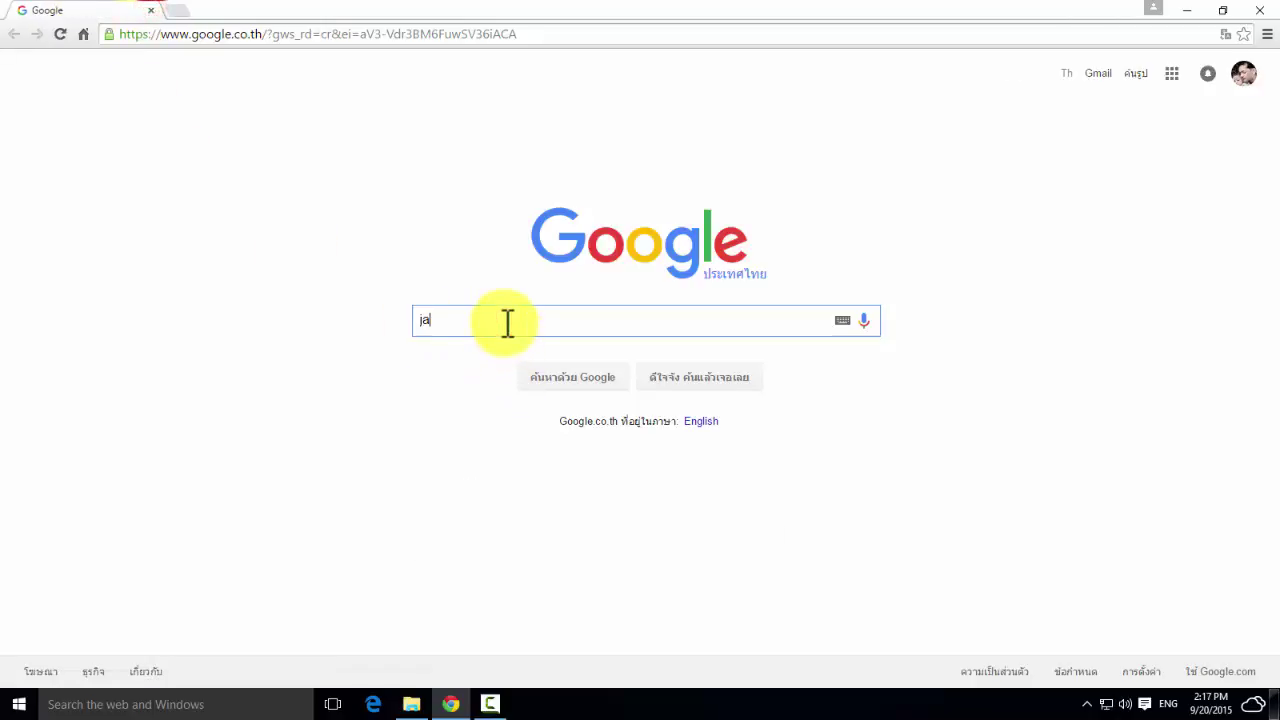
{"action": "type", "text": "java"}
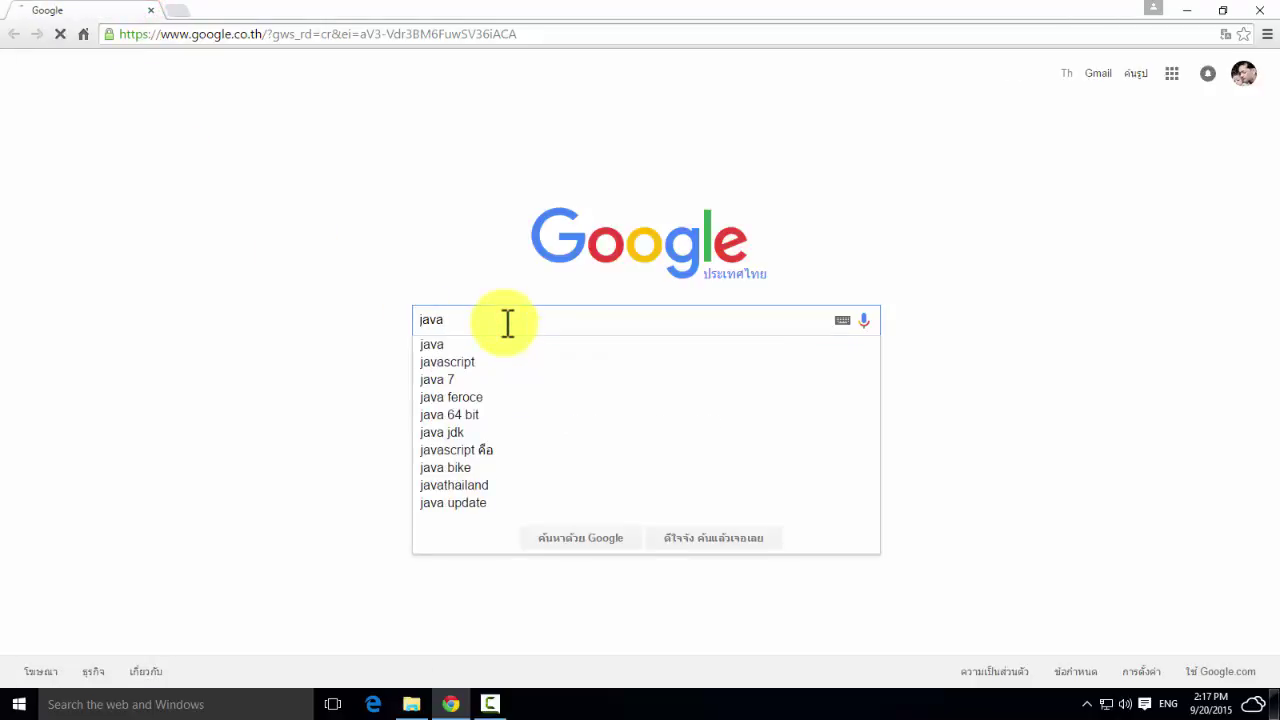
{"action": "key", "text": "Return"}
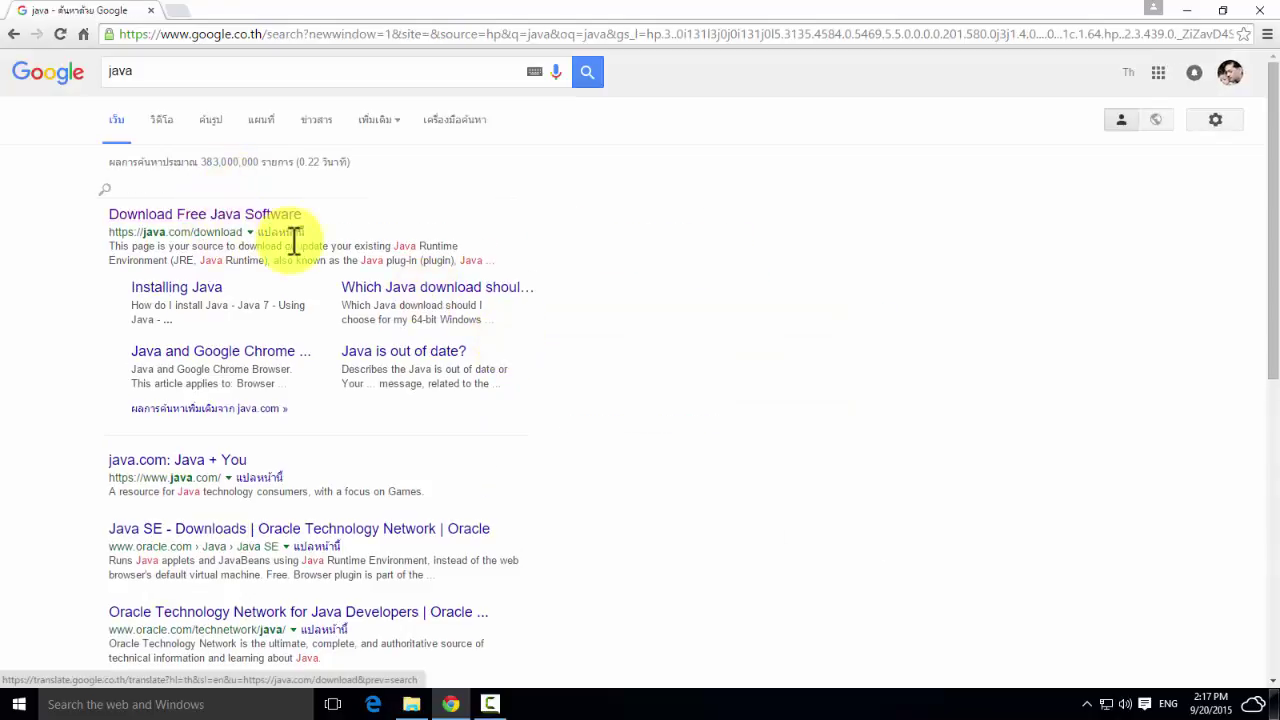
{"action": "left_click_drag", "start_coordinate": [1268, 229], "coordinate": [808, 320]}
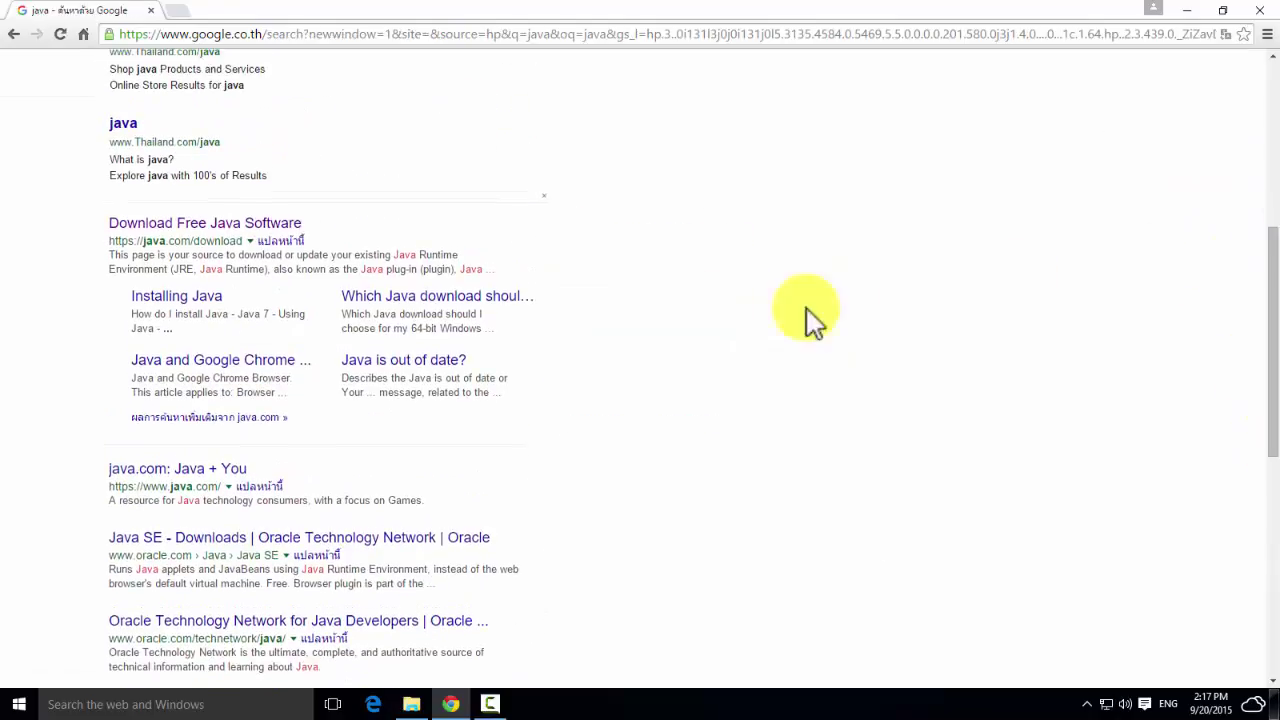
{"action": "left_click", "coordinate": [250, 230]}
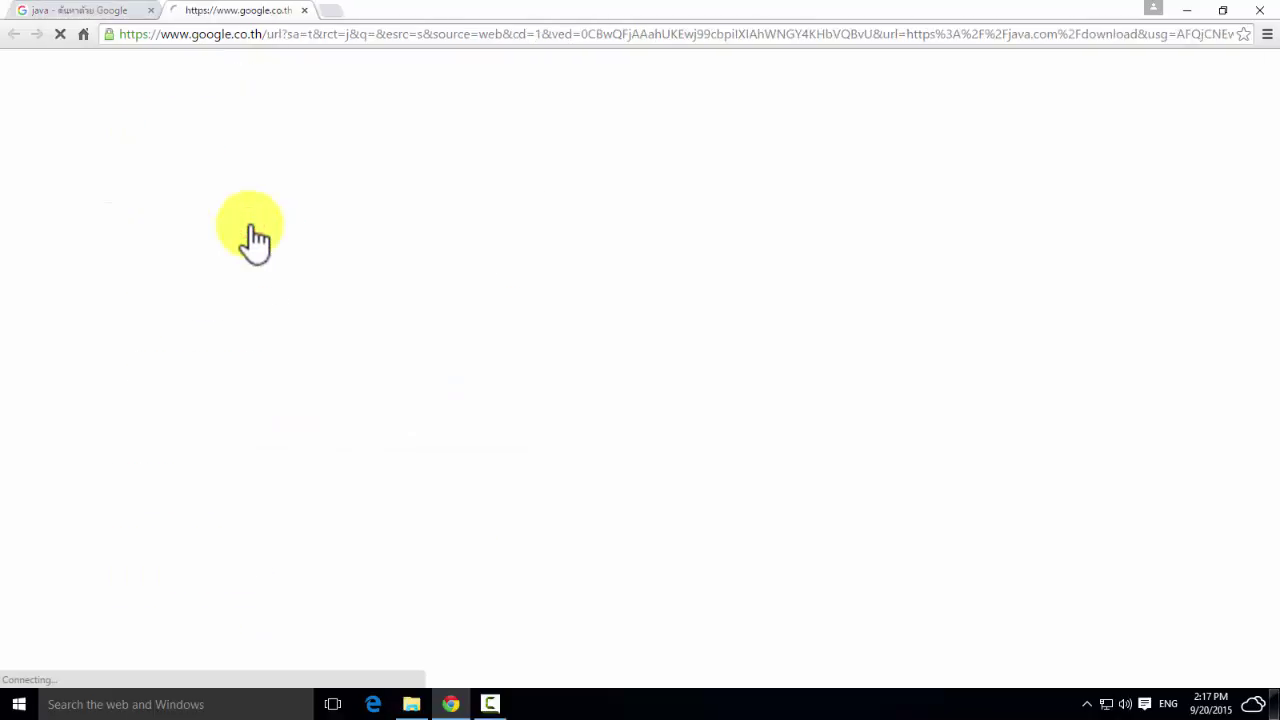
Step: Accept the Java for Windows download terms and download the installer JavaSetup8u60.exe
{"action": "left_click", "coordinate": [721, 261]}
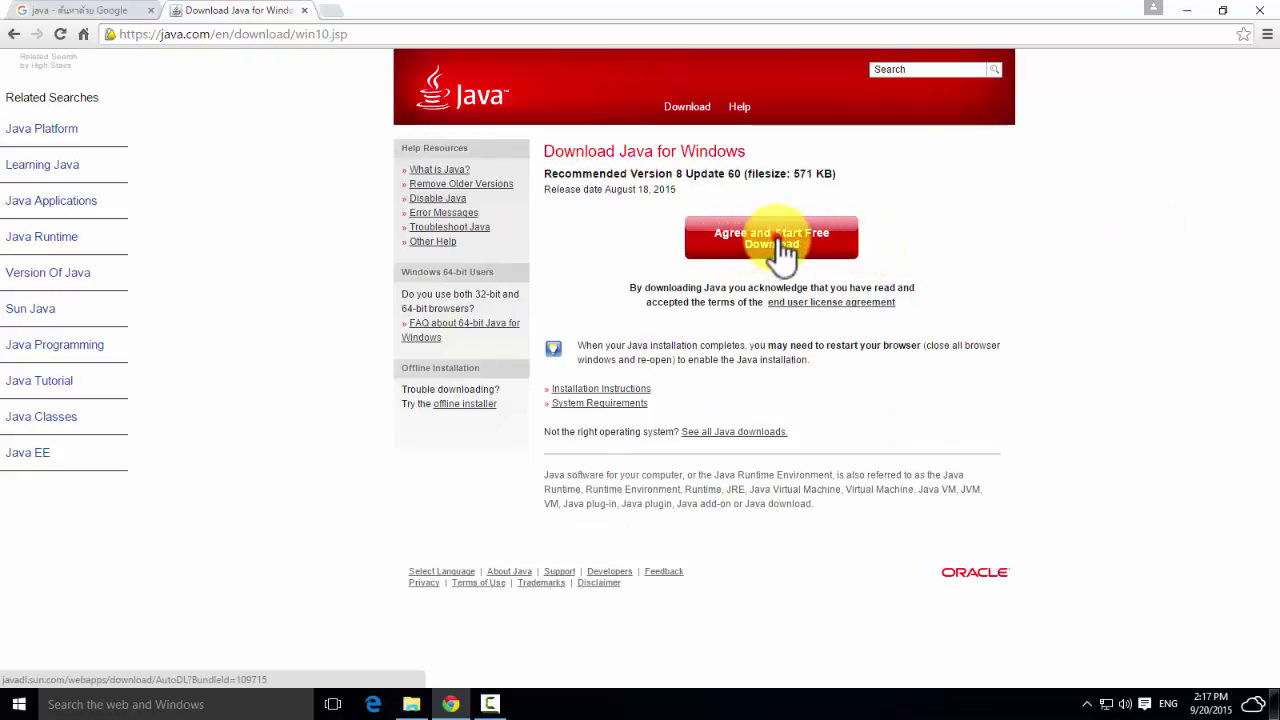
{"action": "left_click", "coordinate": [777, 242]}
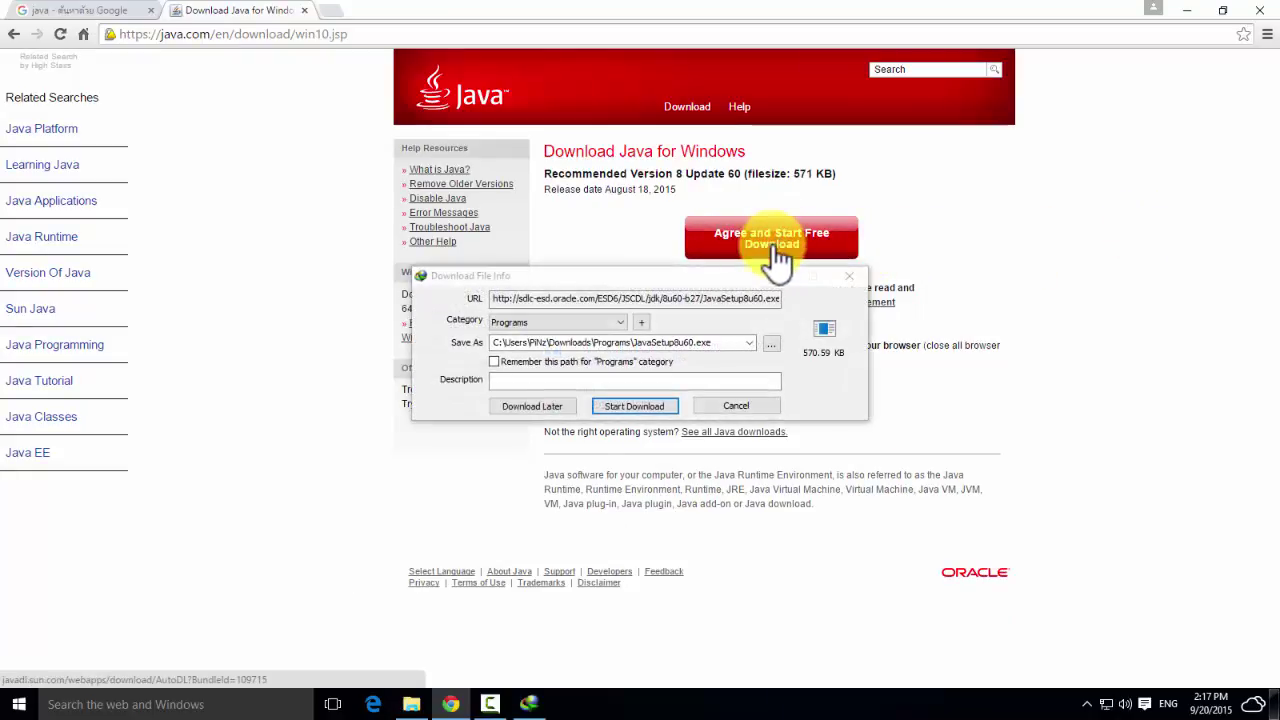
{"action": "left_click", "coordinate": [645, 406]}
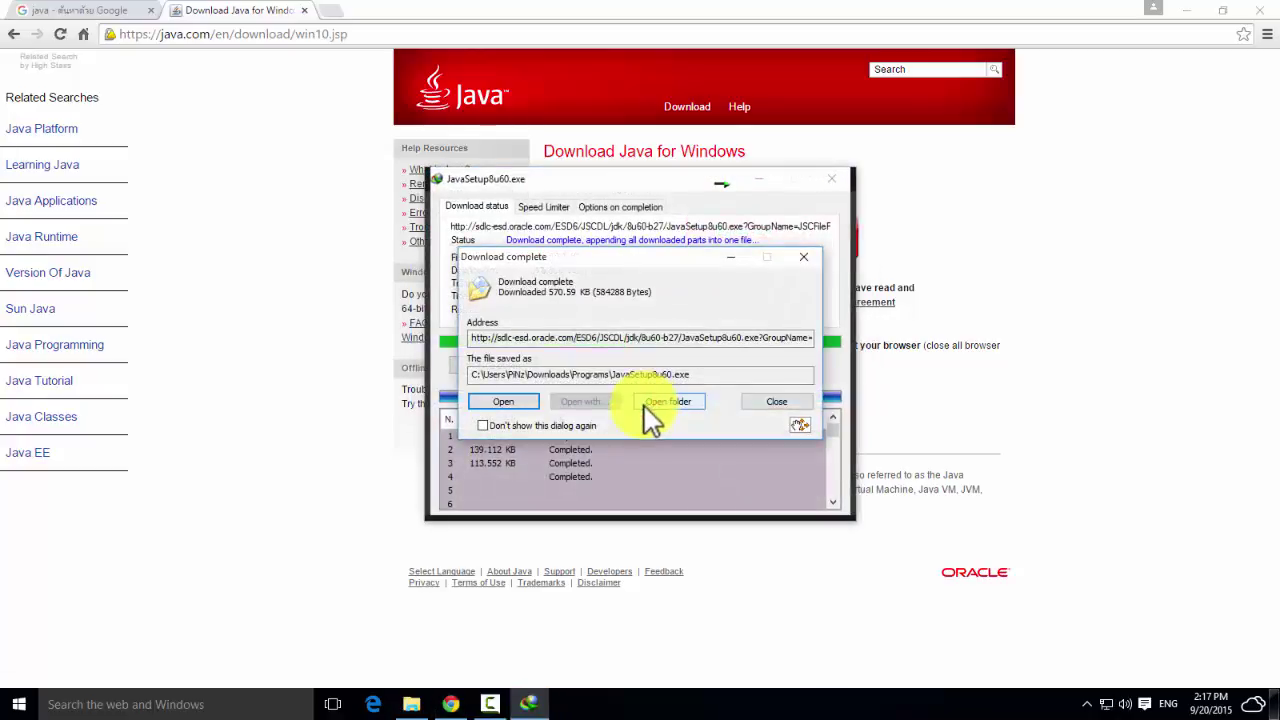
Step: Run the downloaded Java installer with permission to change the PC, start the installation and close the Chrome window
{"action": "left_click", "coordinate": [508, 401]}
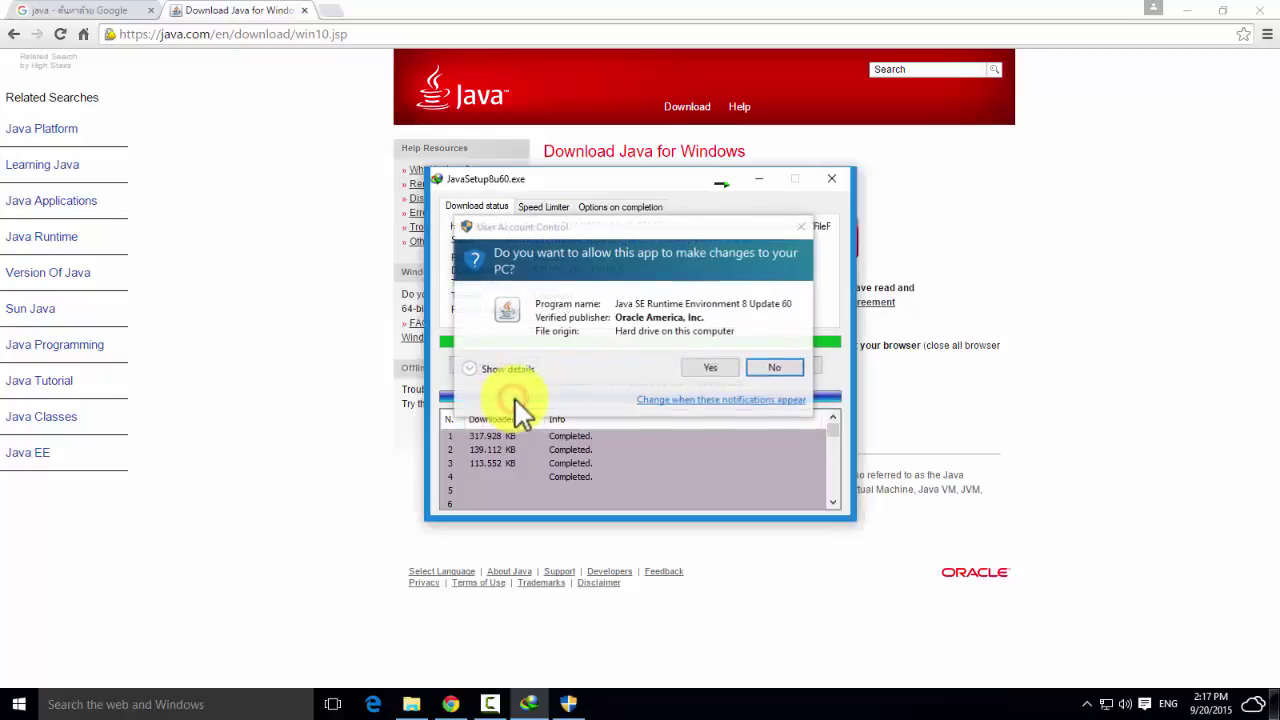
{"action": "left_click", "coordinate": [710, 370]}
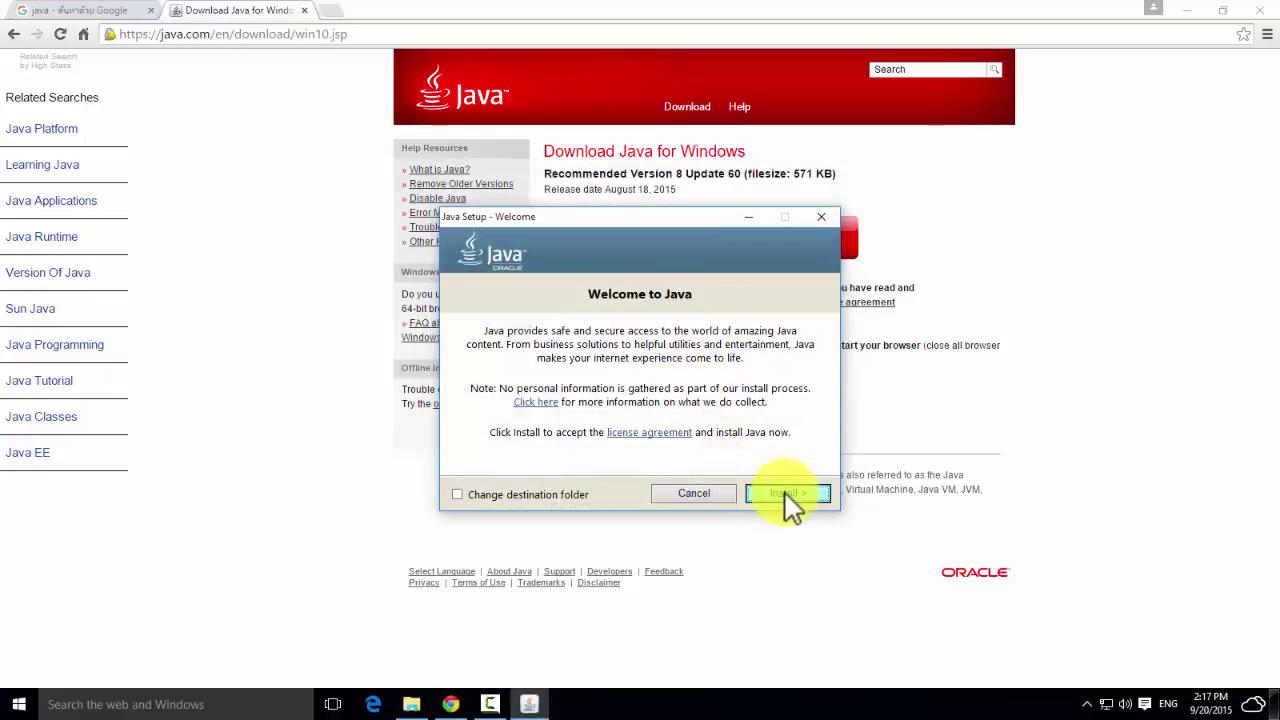
{"action": "left_click", "coordinate": [785, 494]}
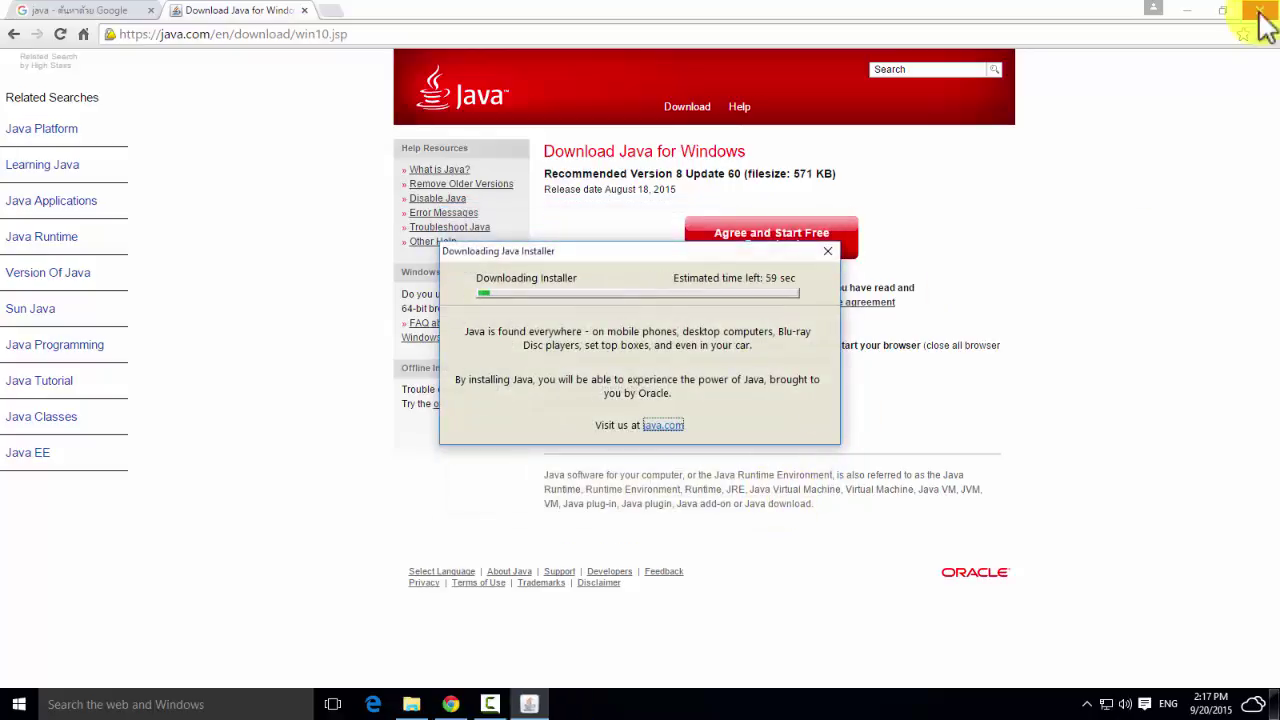
{"action": "left_click", "coordinate": [1260, 12]}
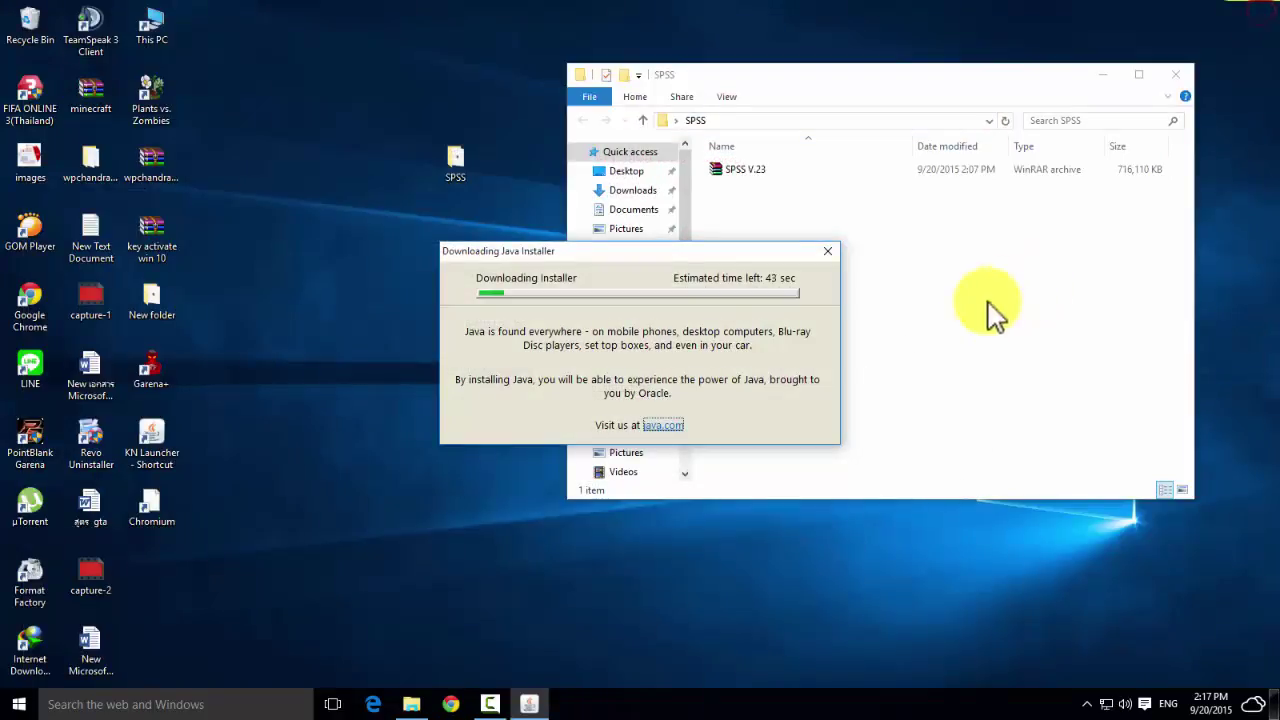
Step: Continue Java setup past the offer to set Yahoo as homepage and default search engine
{"action": "left_click_drag", "start_coordinate": [733, 249], "coordinate": [576, 204]}
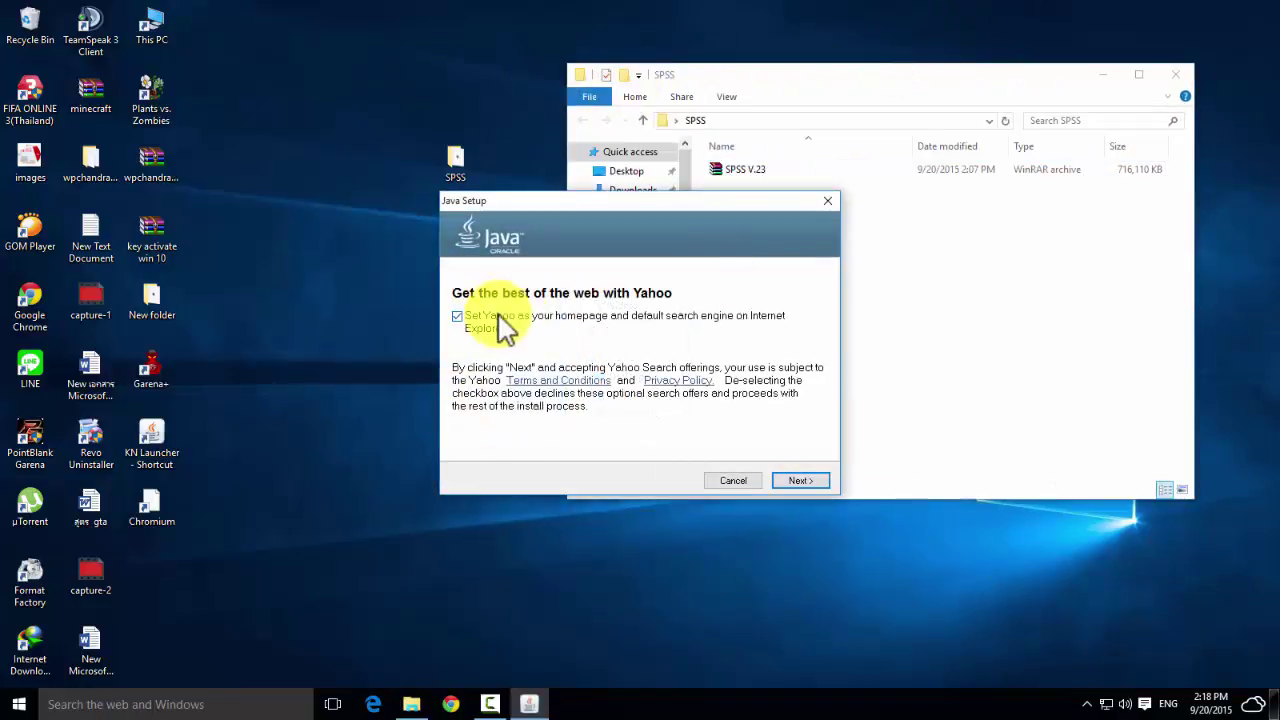
{"action": "left_click", "coordinate": [457, 317]}
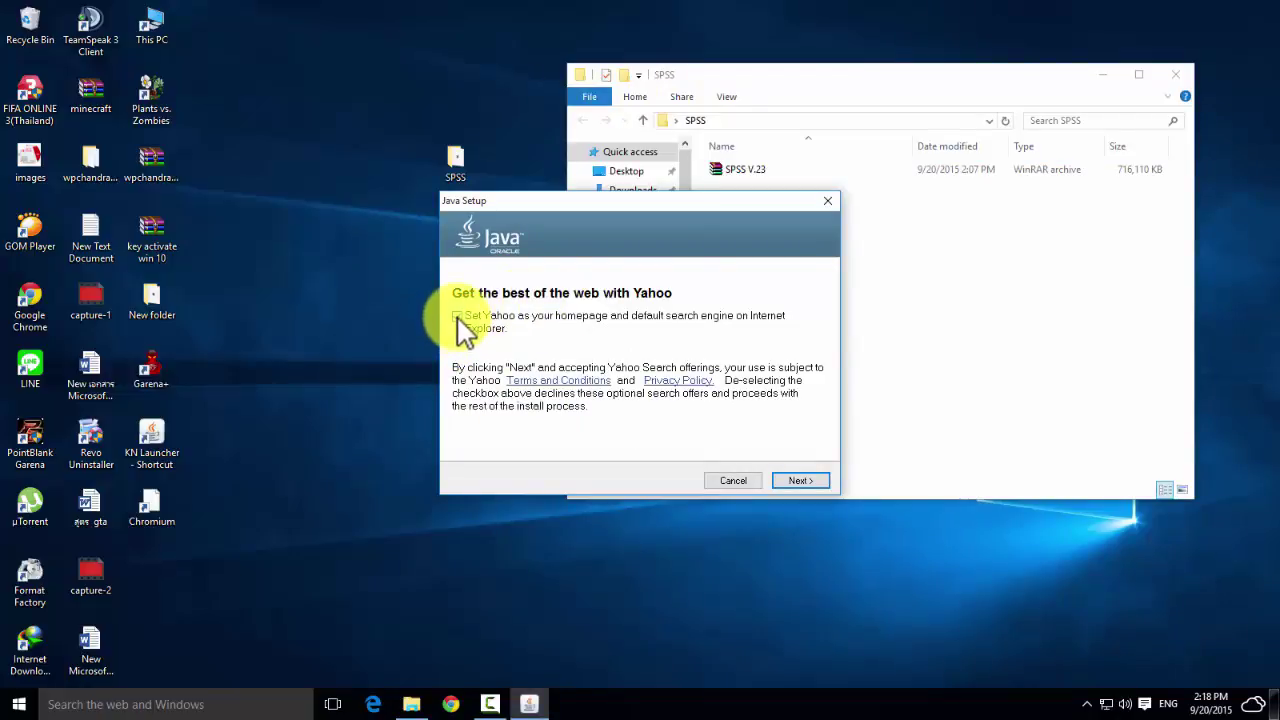
{"action": "left_click", "coordinate": [457, 317]}
{"action": "left_click", "coordinate": [800, 481]}
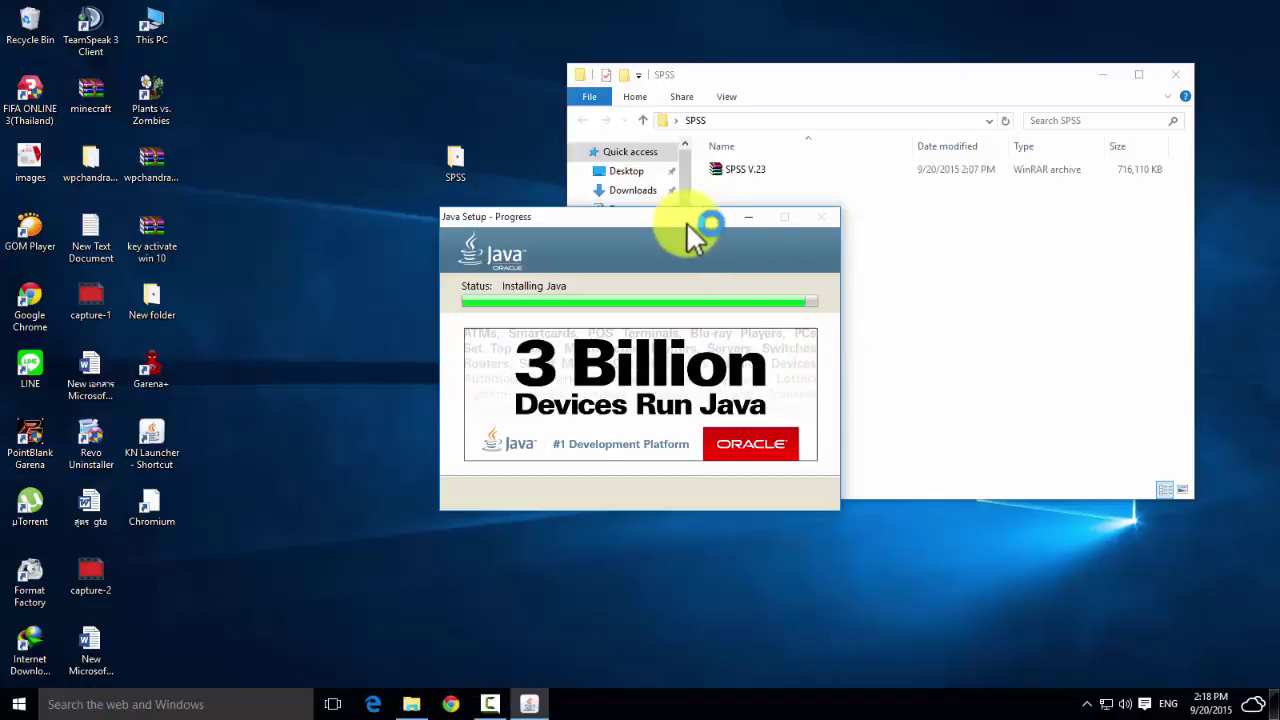
Step: Close the completed Java setup and the browser window it opens for verifying Java
{"action": "left_click_drag", "start_coordinate": [686, 223], "coordinate": [433, 207]}
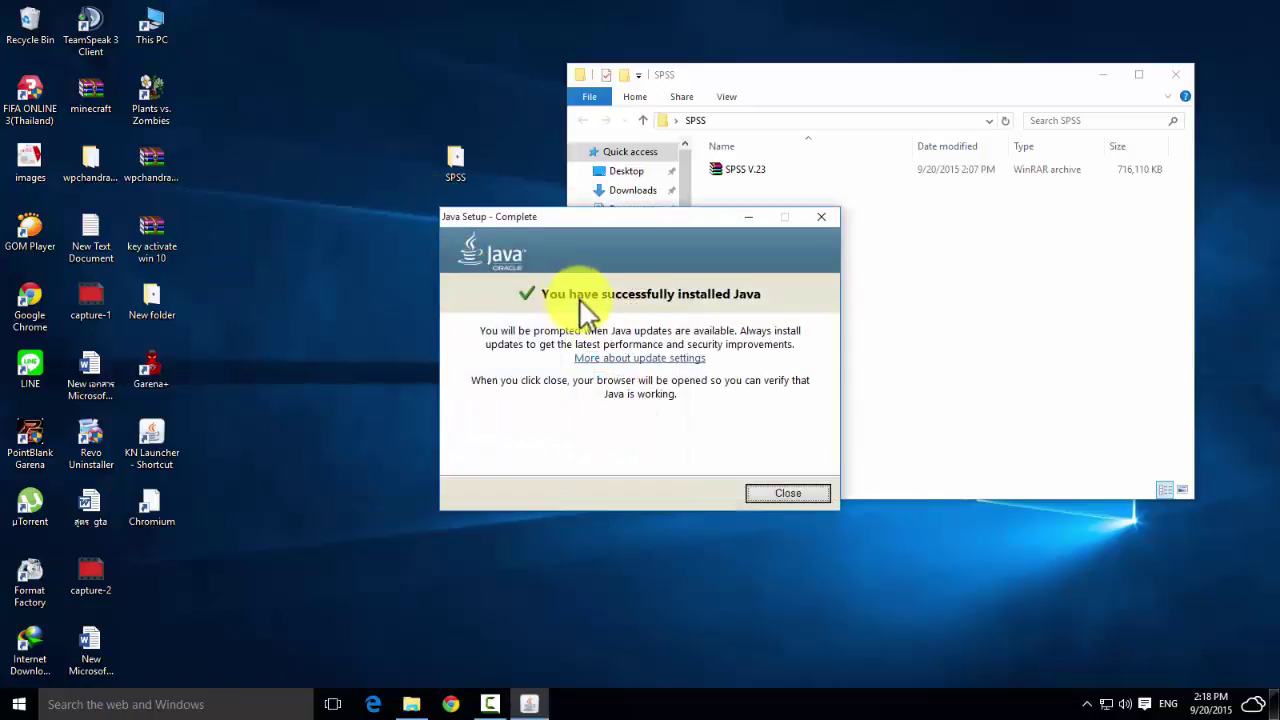
{"action": "left_click", "coordinate": [788, 491]}
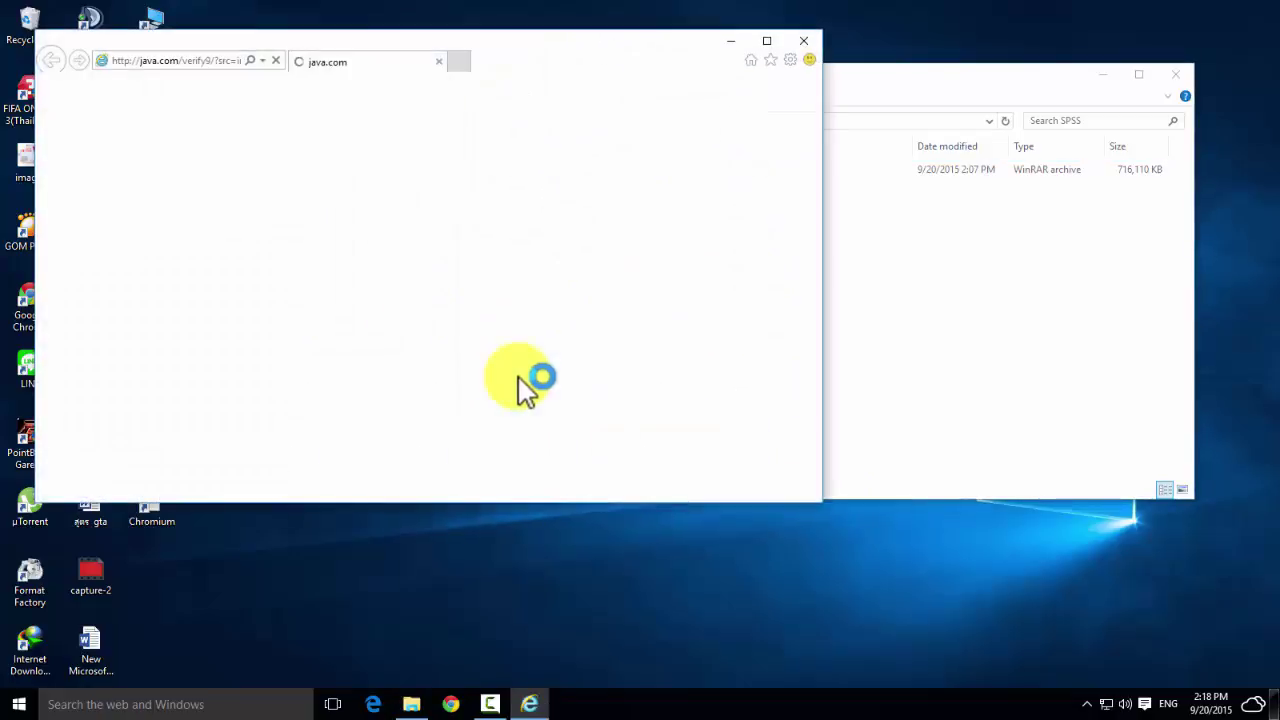
{"action": "left_click", "coordinate": [803, 40]}
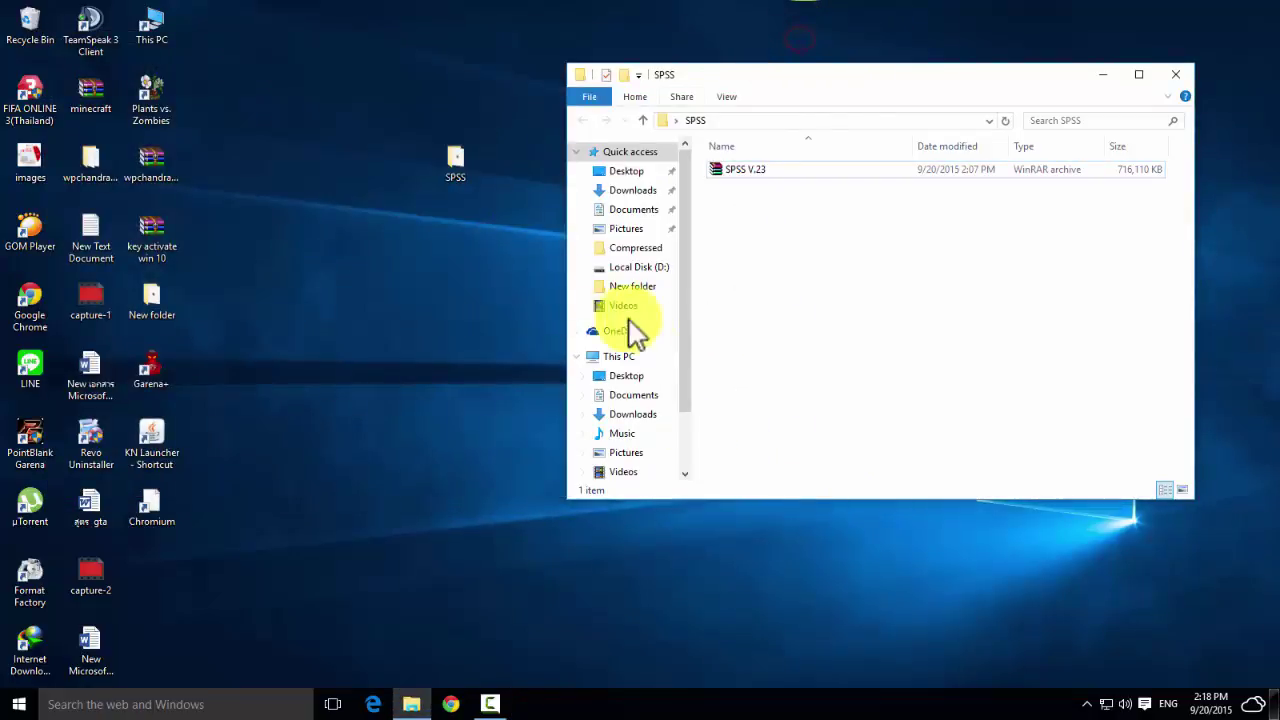
{"action": "left_click", "coordinate": [740, 170]}
{"action": "left_click", "coordinate": [786, 206]}
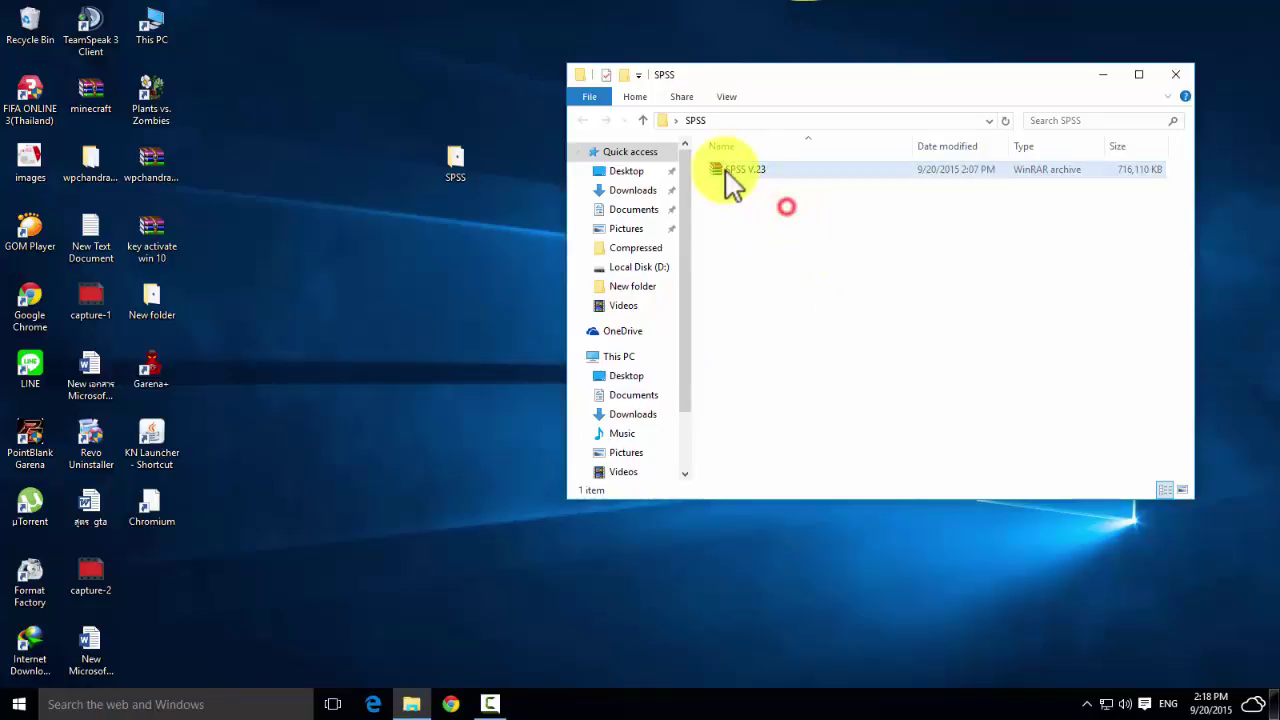
{"action": "left_click", "coordinate": [730, 171]}
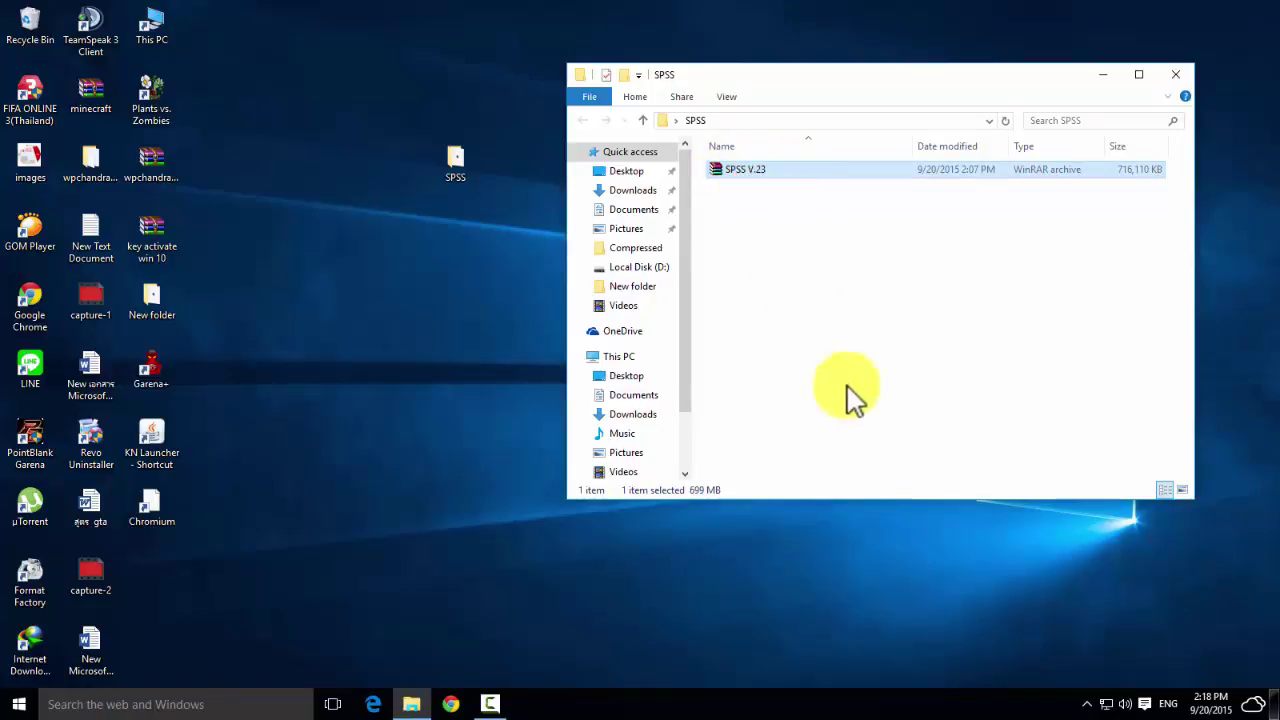
{"action": "left_click", "coordinate": [749, 200]}
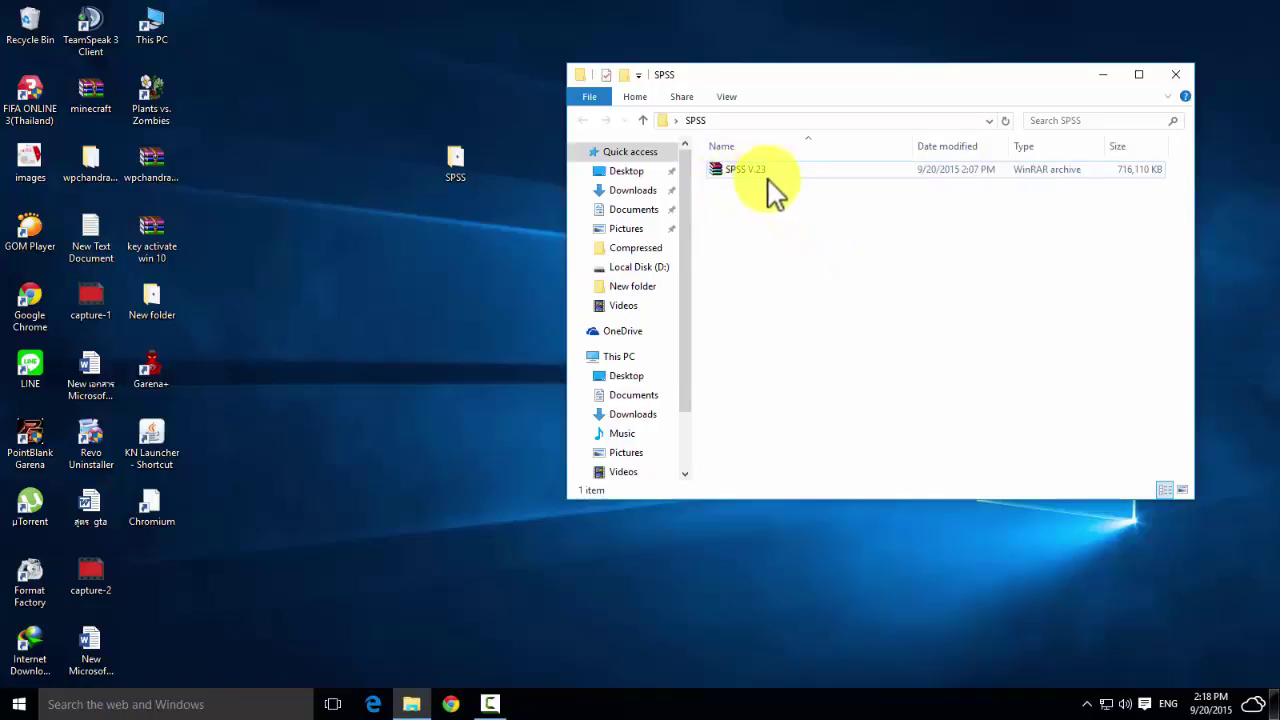
Step: Extract the SPSS V.23 archive directly into the current SPSS folder
{"action": "left_click", "coordinate": [726, 178]}
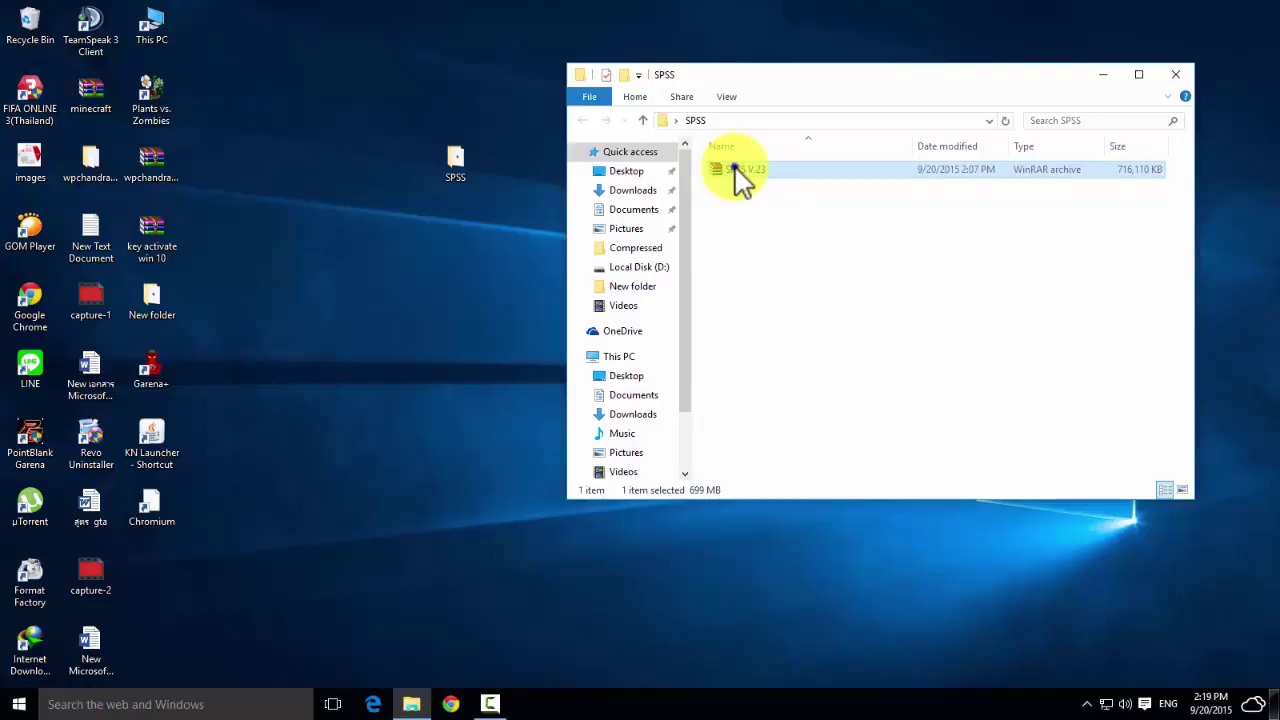
{"action": "right_click", "coordinate": [737, 171]}
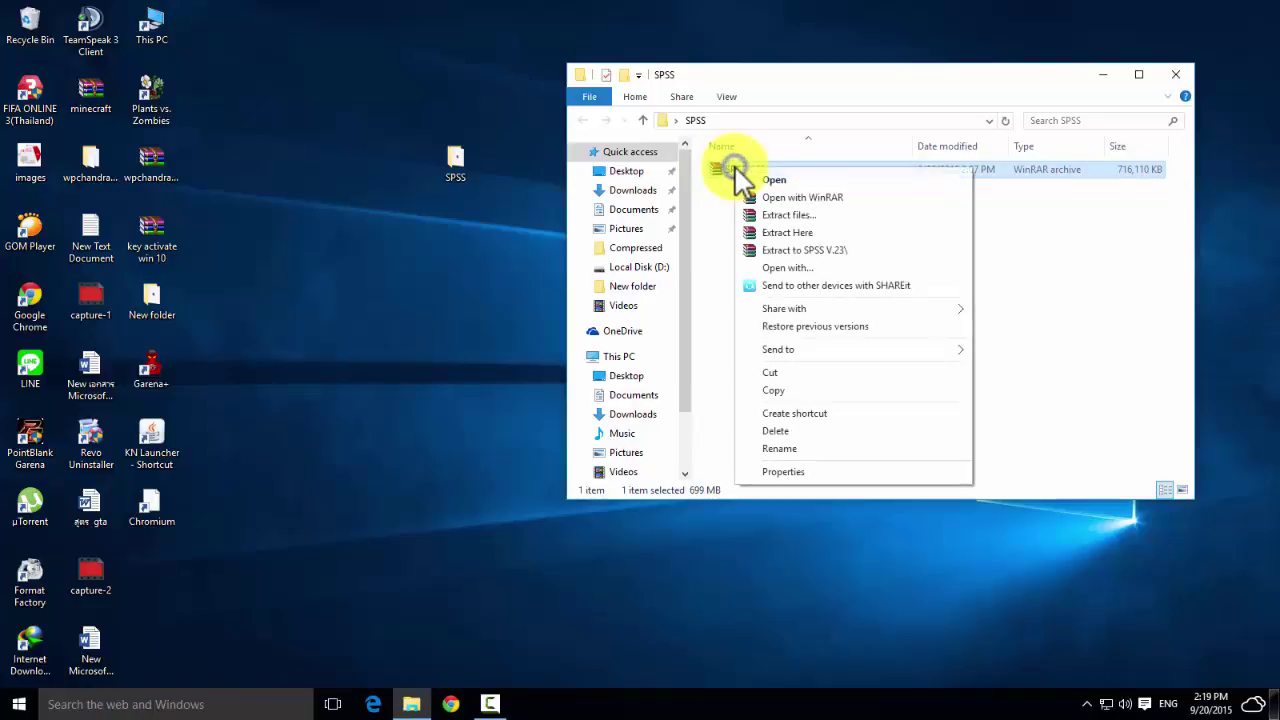
{"action": "left_click", "coordinate": [790, 232]}
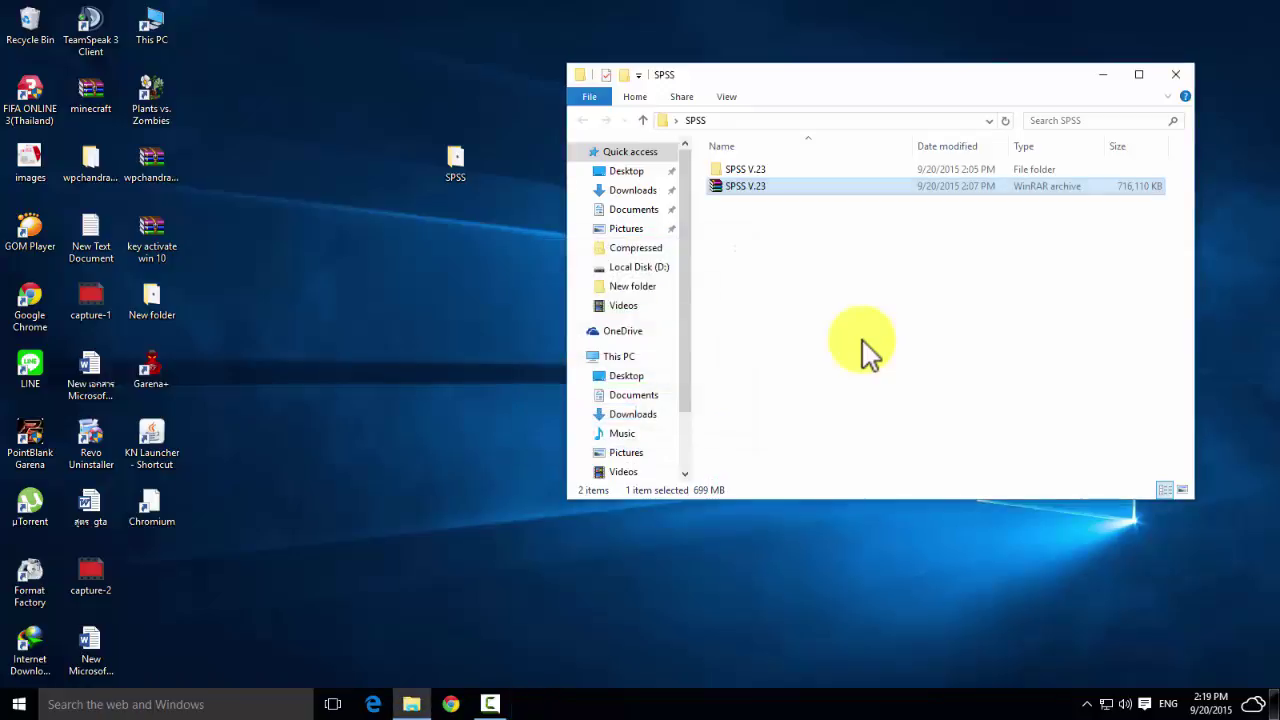
{"action": "left_click", "coordinate": [806, 293]}
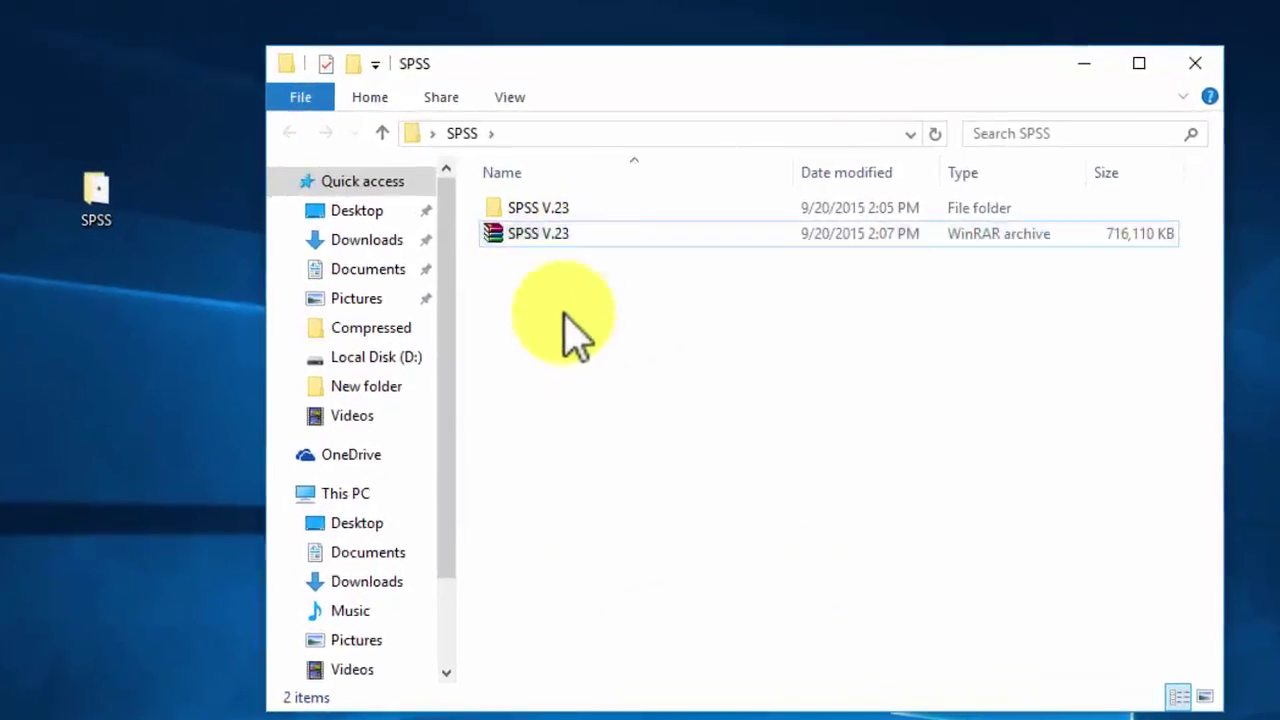
Step: Run the setup application from the Setup folder inside SPSS V.23 and allow it to make changes to the PC
{"action": "left_click", "coordinate": [543, 205]}
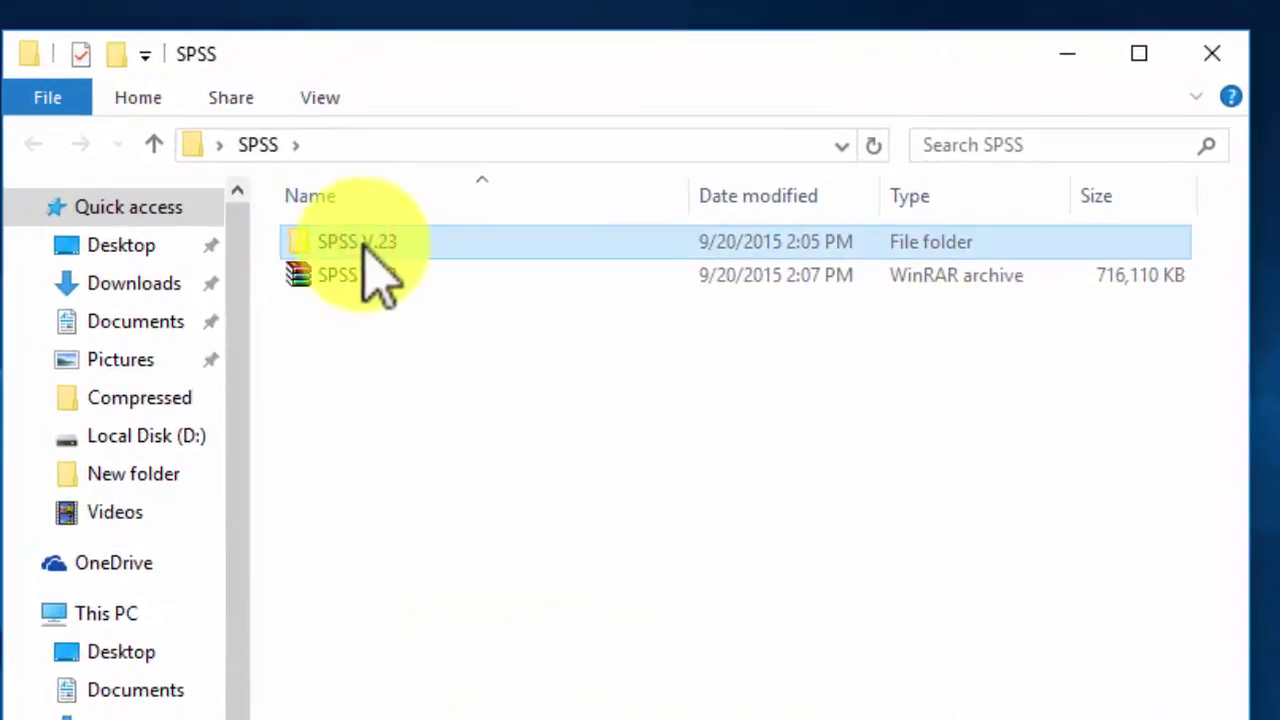
{"action": "double_click", "coordinate": [345, 243]}
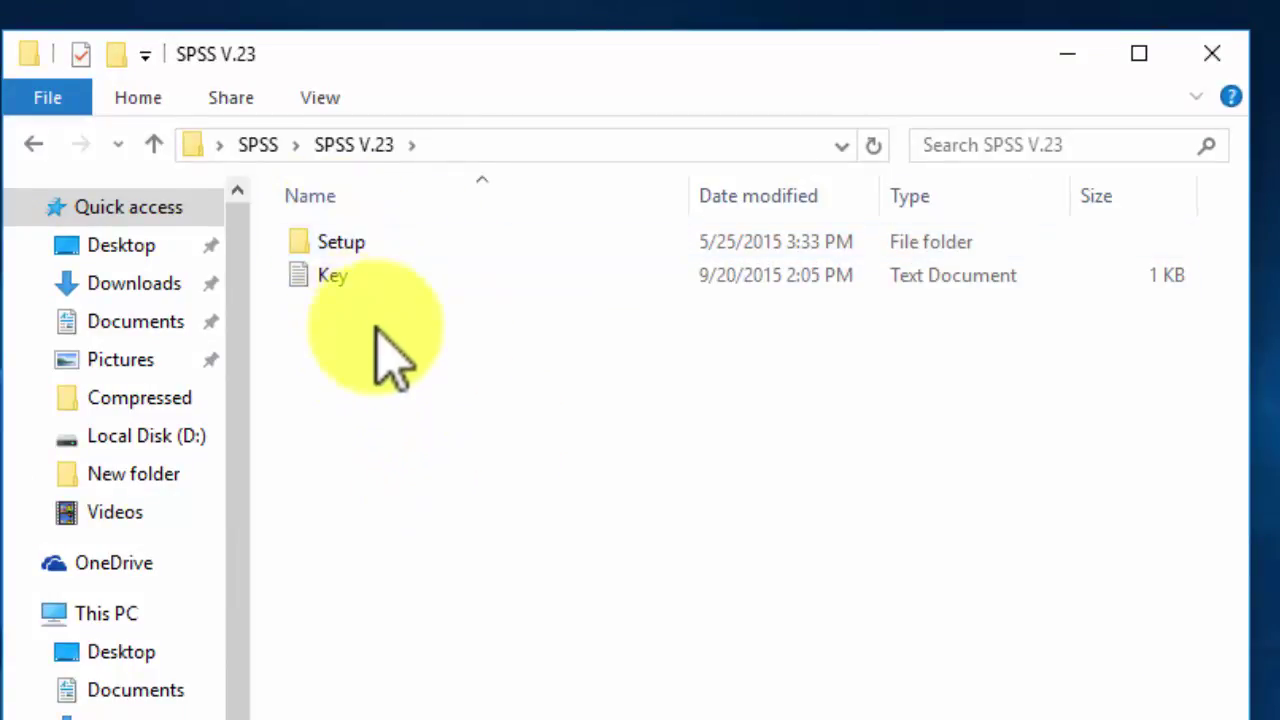
{"action": "double_click", "coordinate": [338, 240]}
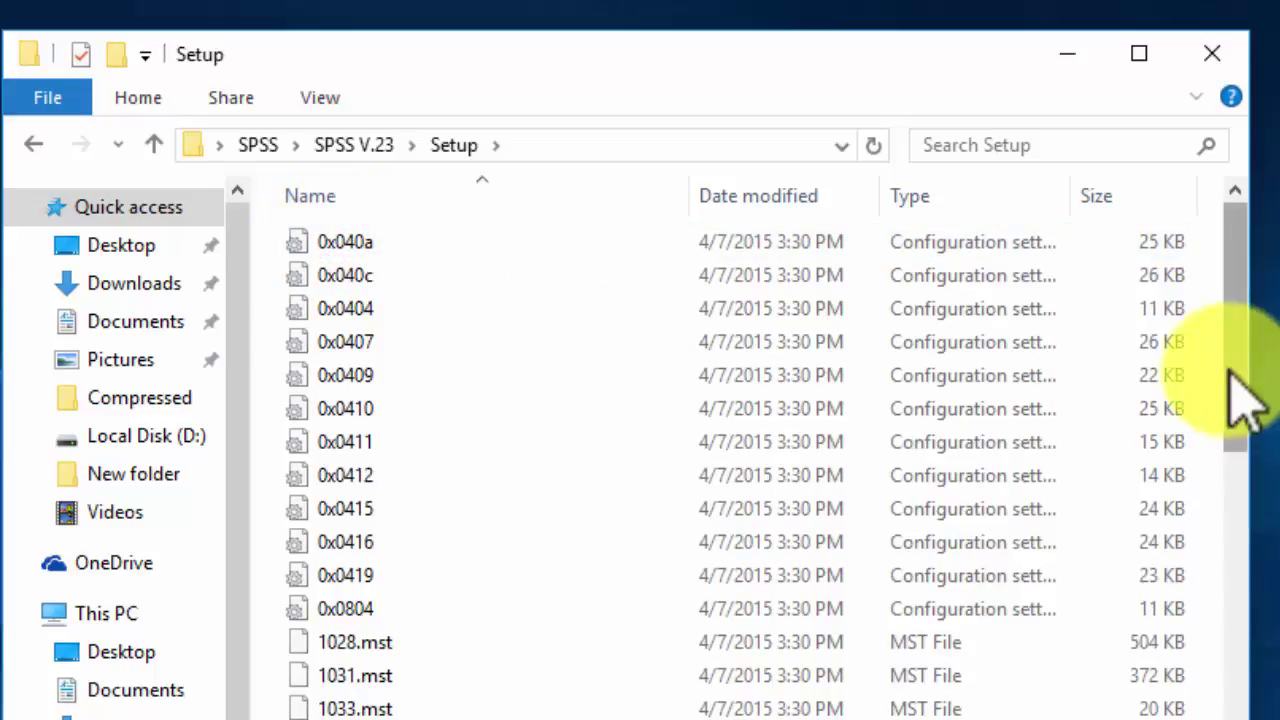
{"action": "scroll", "coordinate": [1232, 380], "scroll_direction": "down", "scroll_amount": 10}
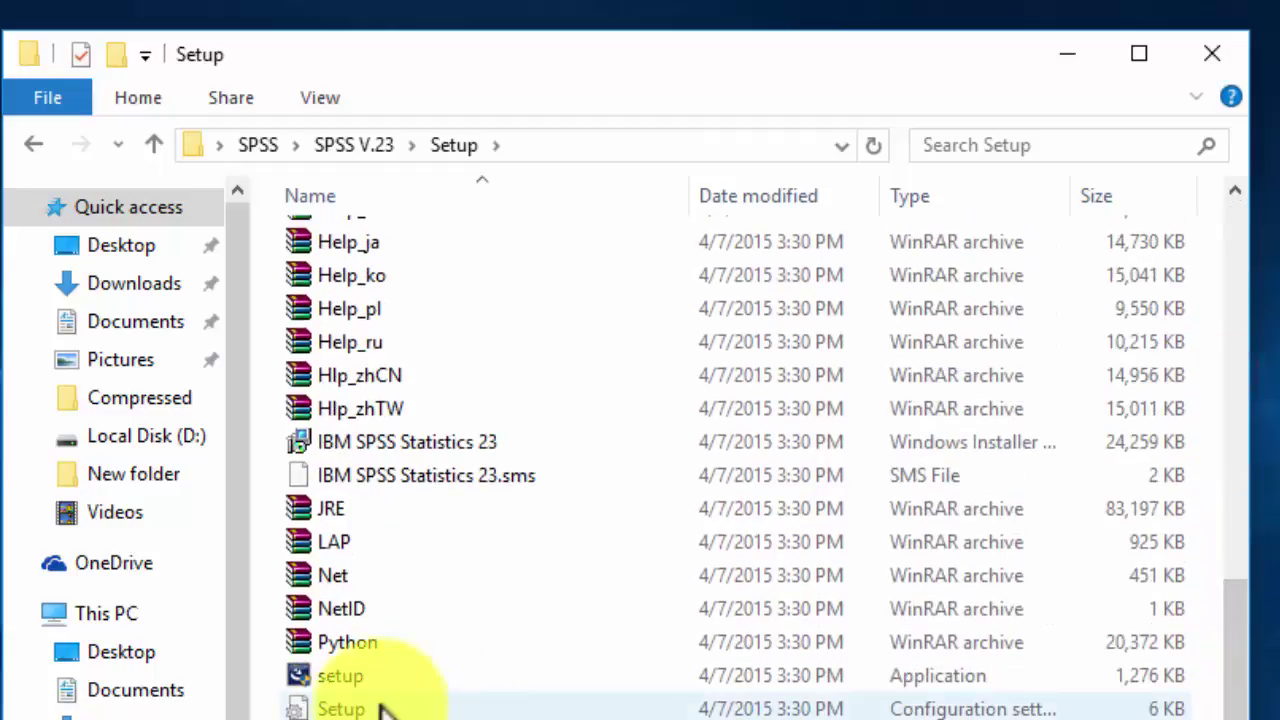
{"action": "left_click", "coordinate": [310, 674]}
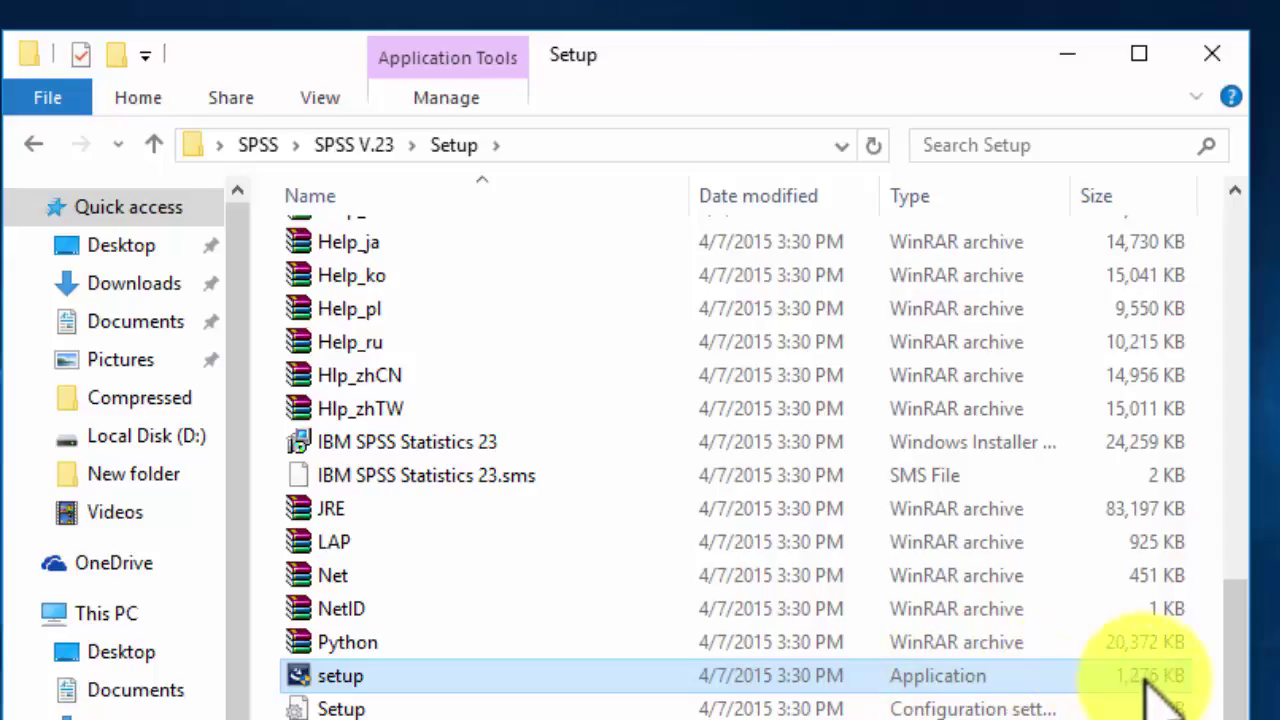
{"action": "double_click", "coordinate": [340, 676]}
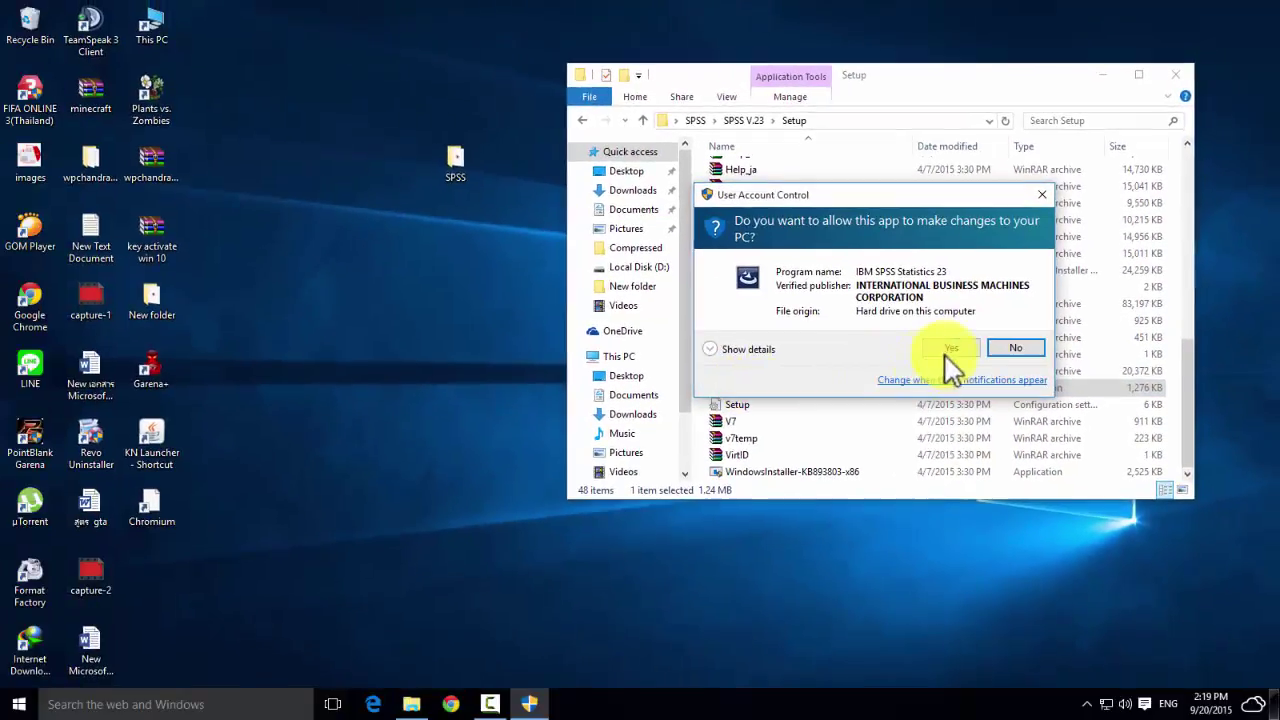
{"action": "left_click", "coordinate": [948, 348]}
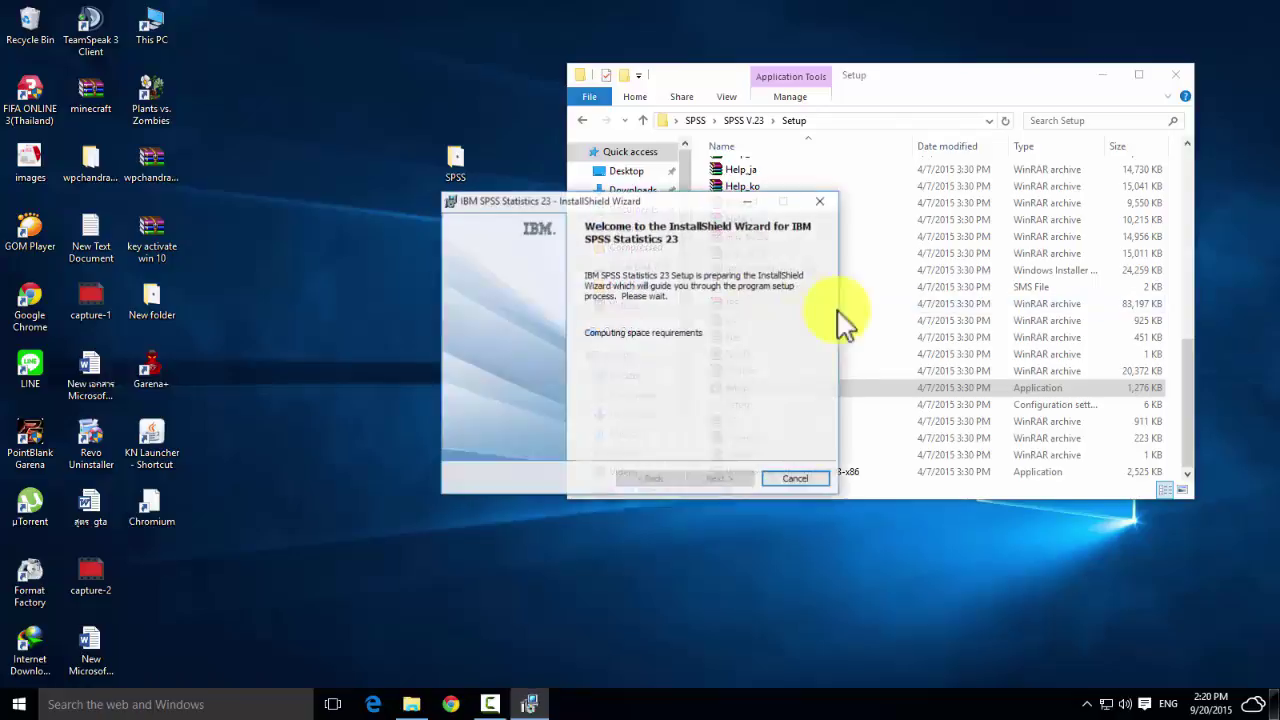
Step: Accept the terms in the license agreement and continue with the prefilled user name and a blank organization
{"action": "left_click", "coordinate": [717, 478]}
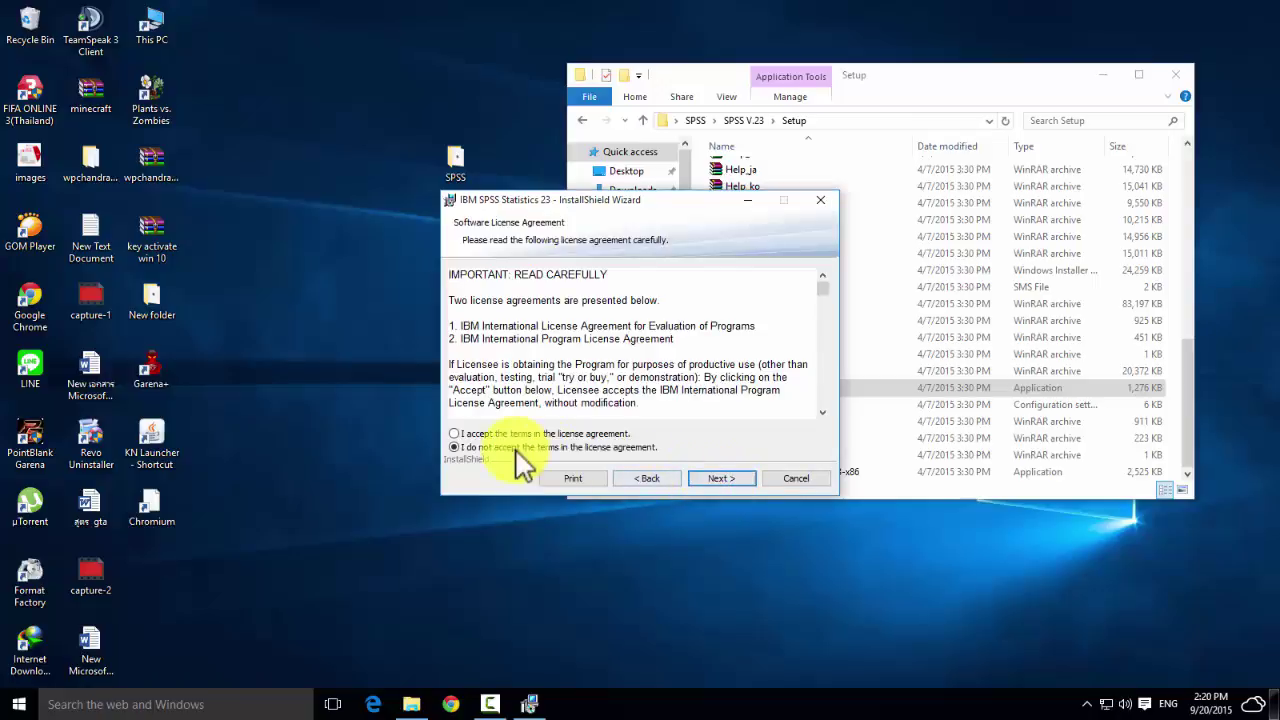
{"action": "left_click", "coordinate": [453, 433]}
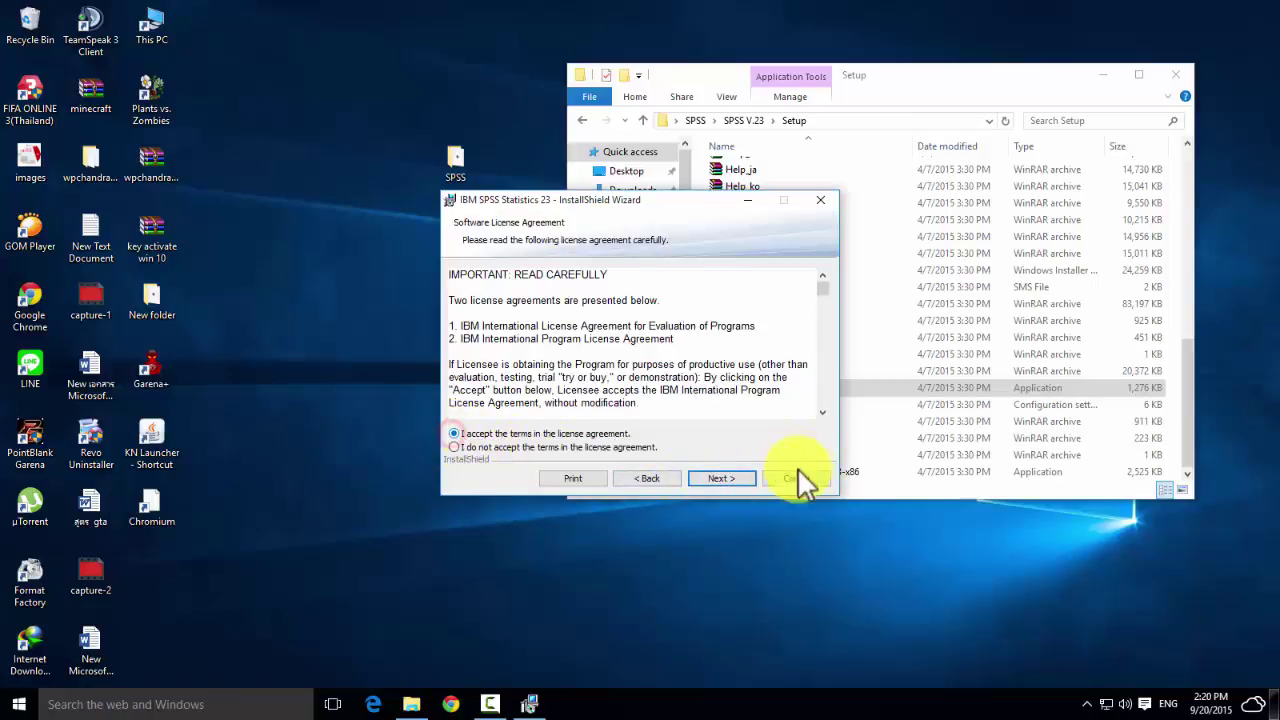
{"action": "left_click", "coordinate": [722, 478]}
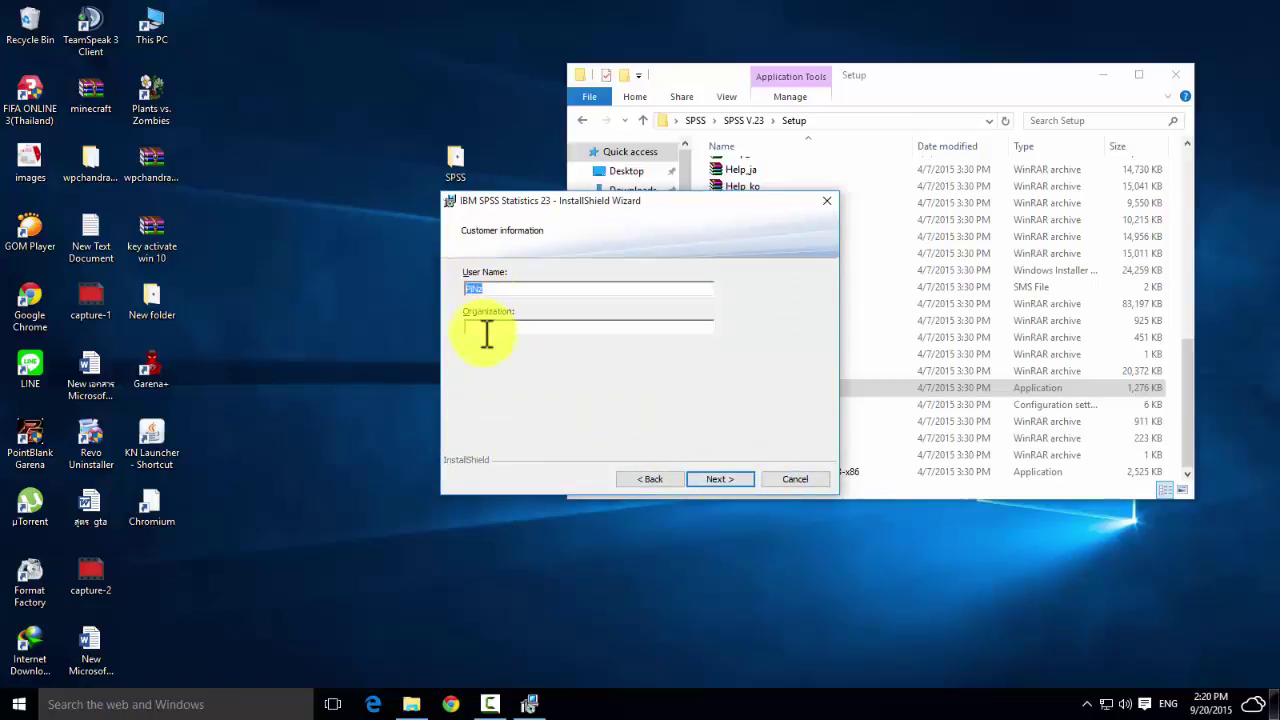
{"action": "left_click", "coordinate": [488, 327]}
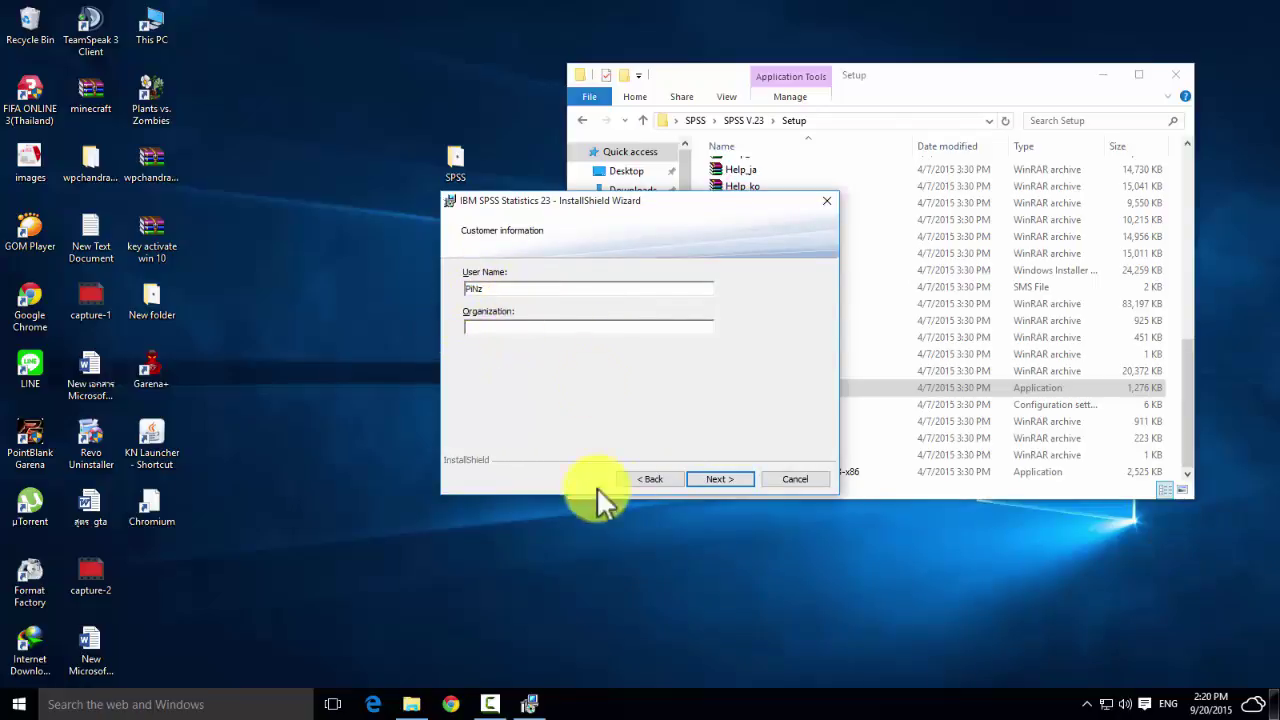
{"action": "left_click", "coordinate": [500, 287]}
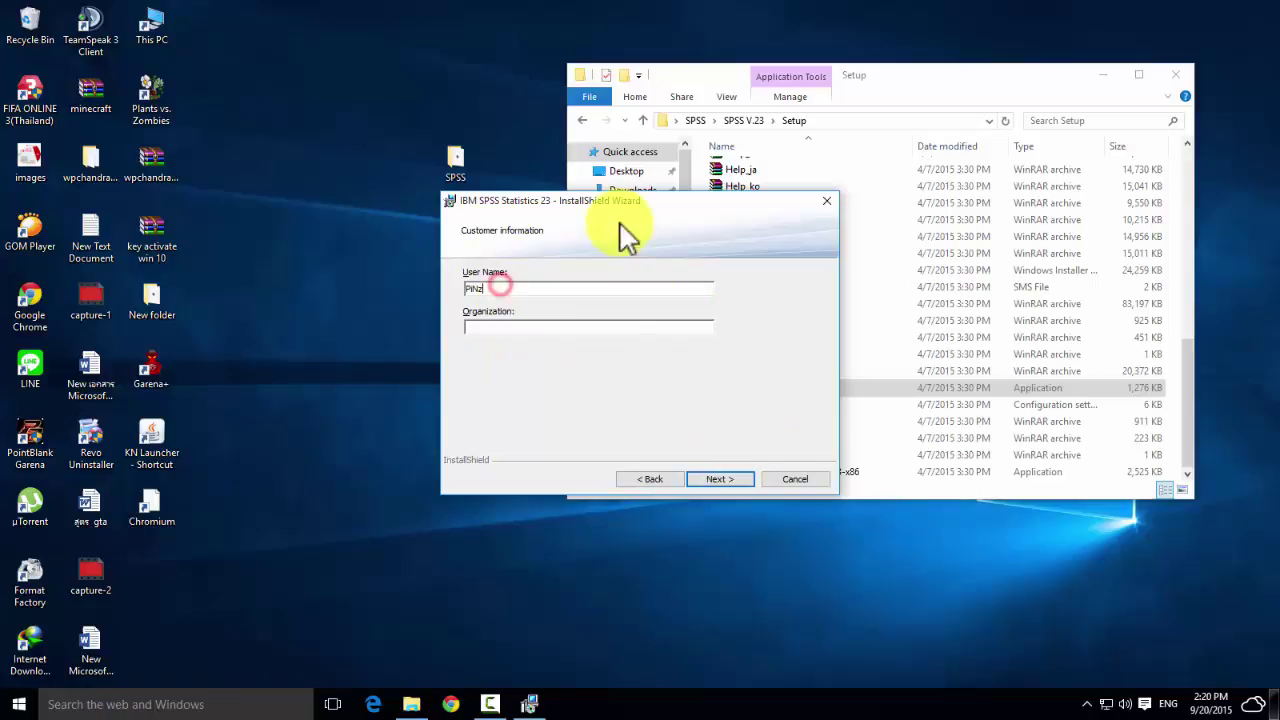
{"action": "left_click", "coordinate": [732, 479]}
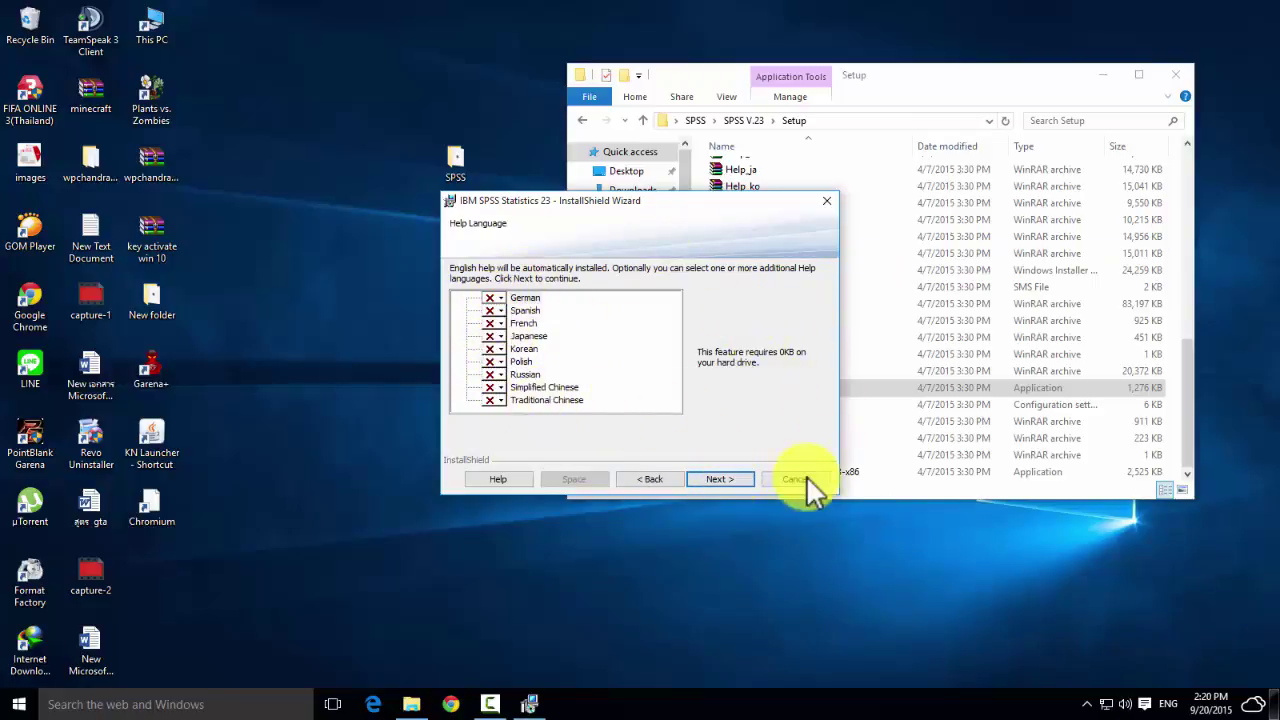
Step: Decline Essentials for Python, keep the other default options, and start installing SPSS Statistics 23 to C:\Program Files\IBM\SPSS\Statistics\23\
{"action": "left_click", "coordinate": [728, 478]}
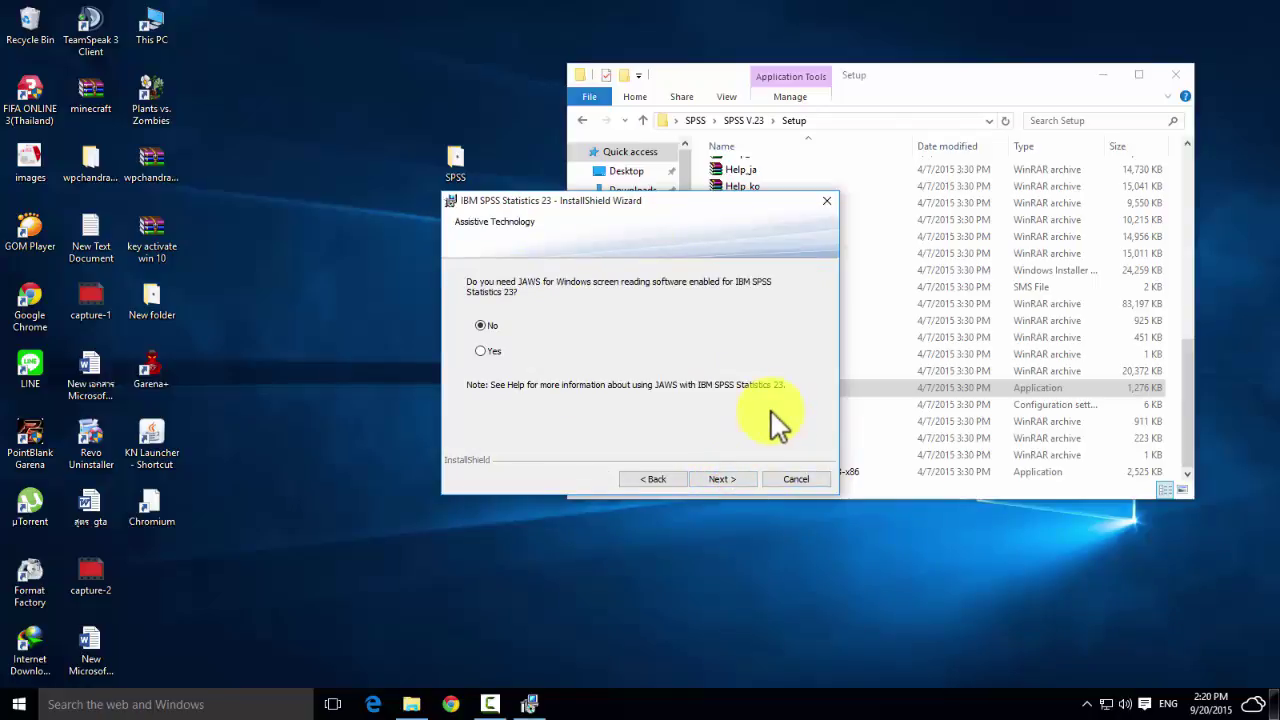
{"action": "left_click", "coordinate": [722, 479]}
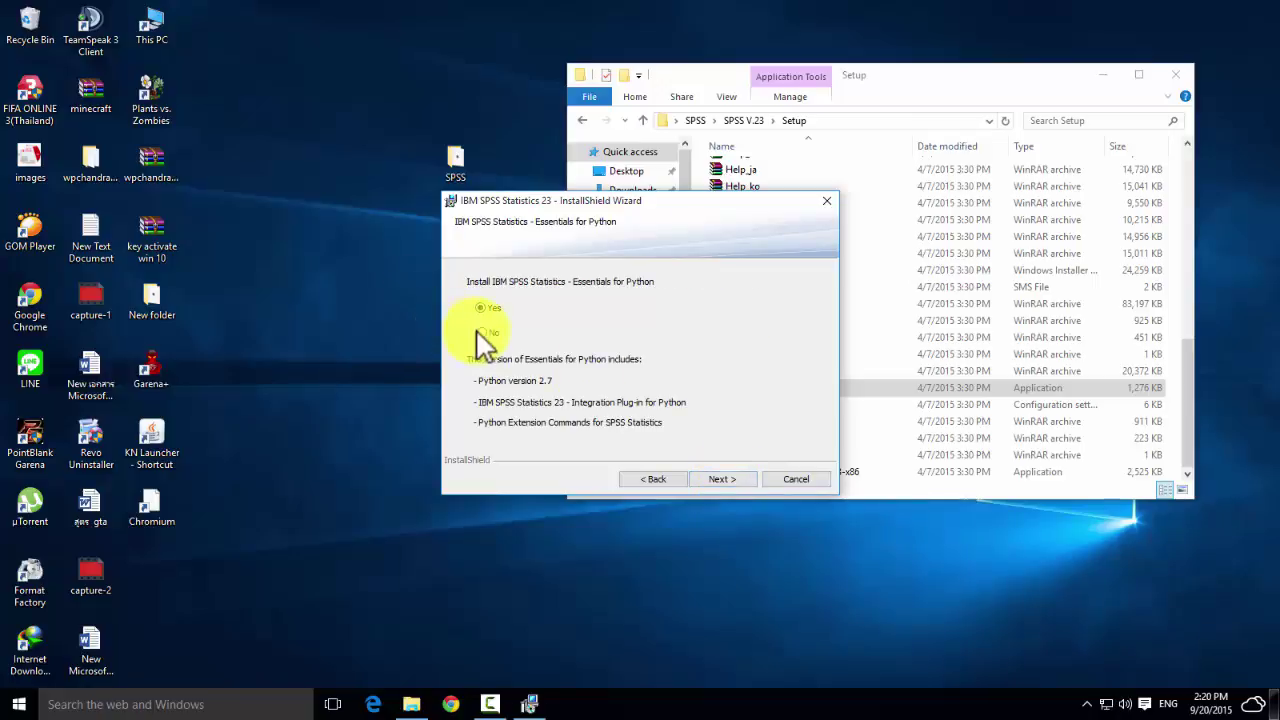
{"action": "left_click", "coordinate": [481, 333]}
{"action": "left_click", "coordinate": [730, 478]}
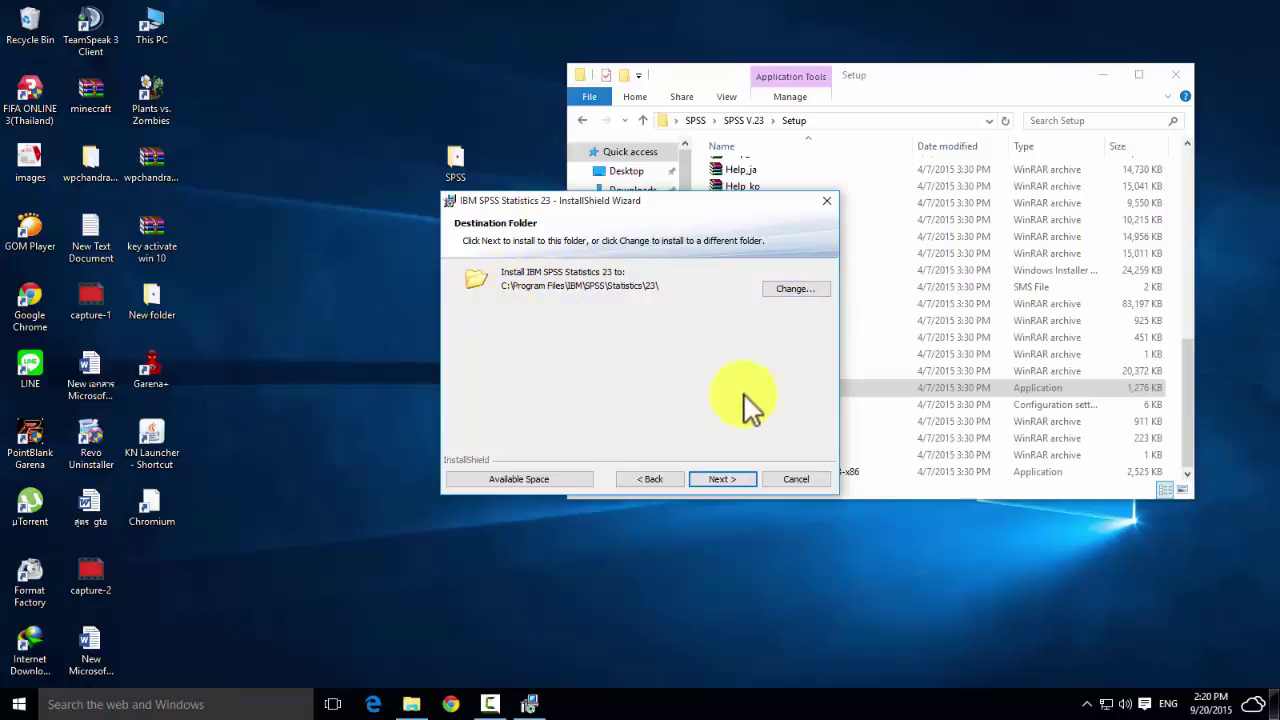
{"action": "left_click", "coordinate": [724, 478]}
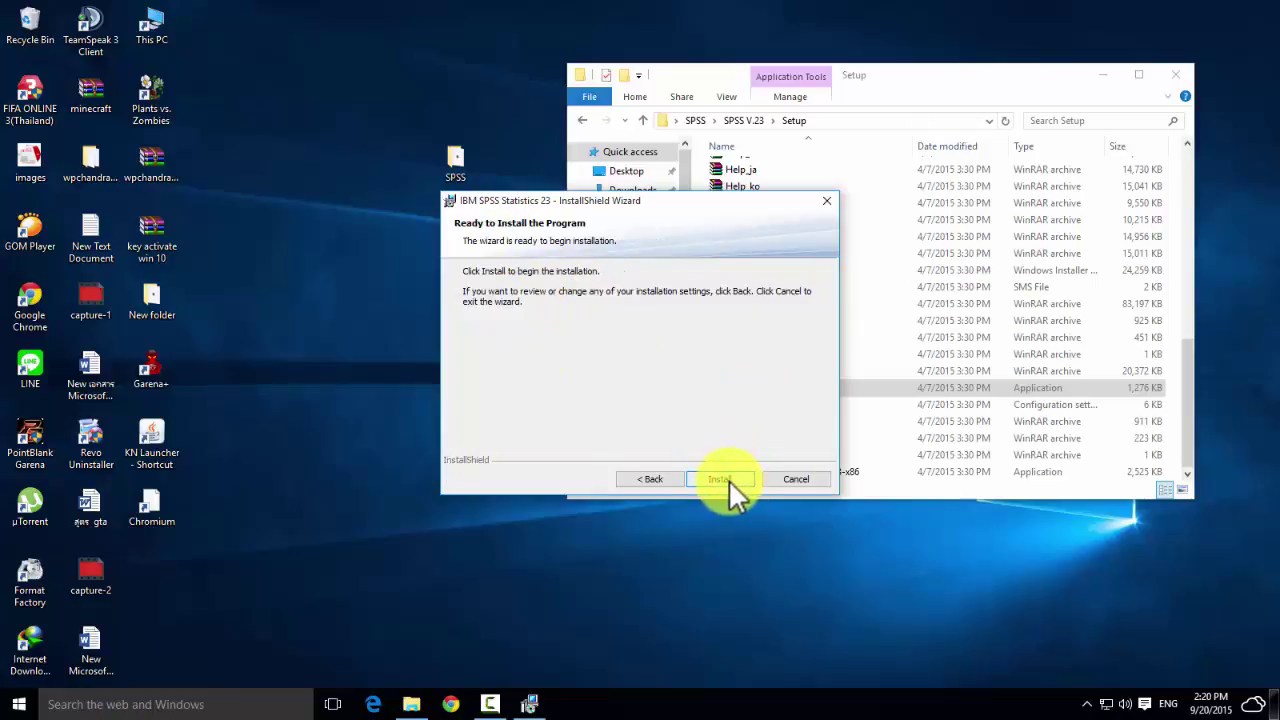
{"action": "left_click", "coordinate": [728, 479]}
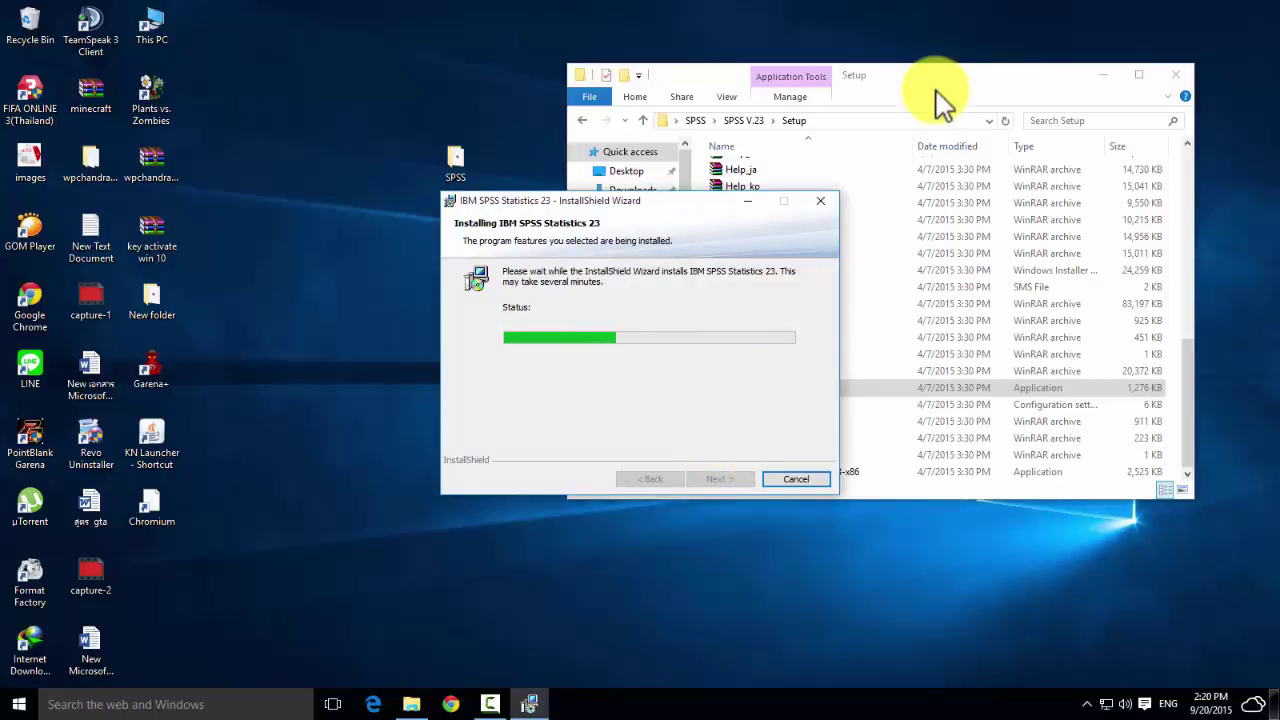
Step: Arrange the installer and folder windows side by side and return to the SPSS V.23 folder
{"action": "left_click_drag", "start_coordinate": [936, 80], "coordinate": [1198, 287]}
{"action": "left_click_drag", "start_coordinate": [697, 210], "coordinate": [533, 176]}
{"action": "left_click_drag", "start_coordinate": [1165, 285], "coordinate": [1065, 210]}
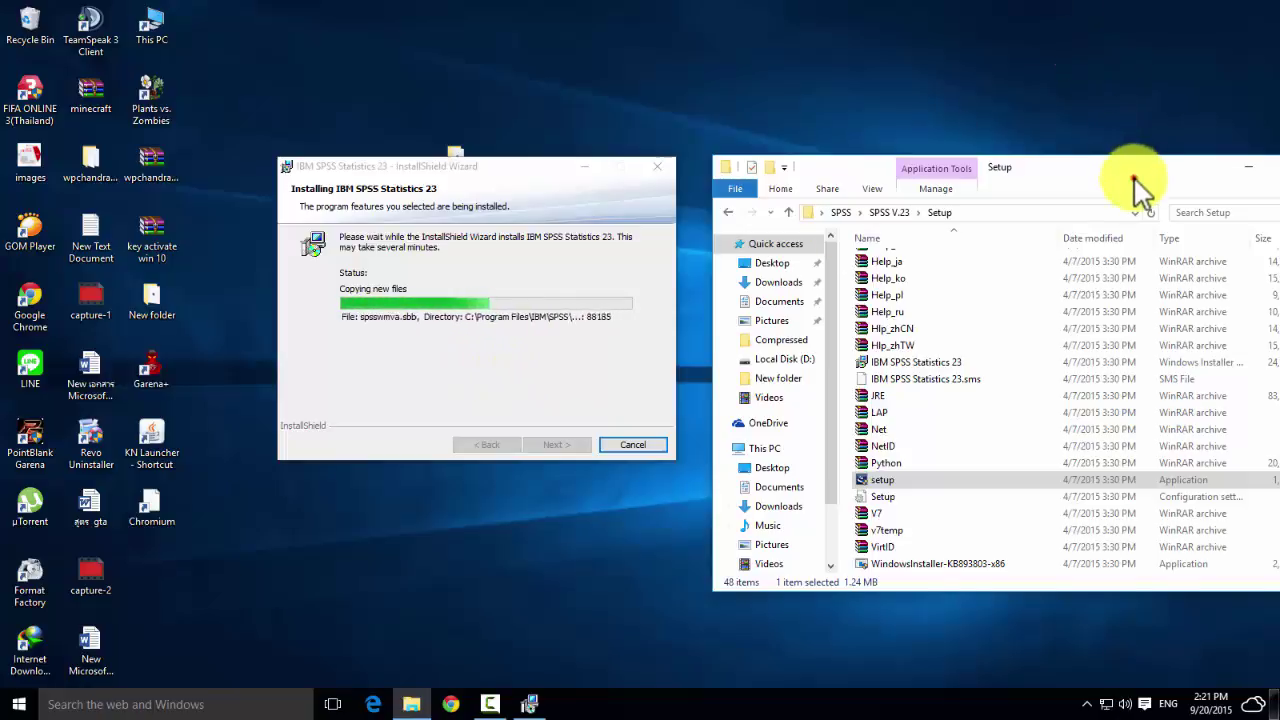
{"action": "left_click_drag", "start_coordinate": [1134, 170], "coordinate": [1110, 106]}
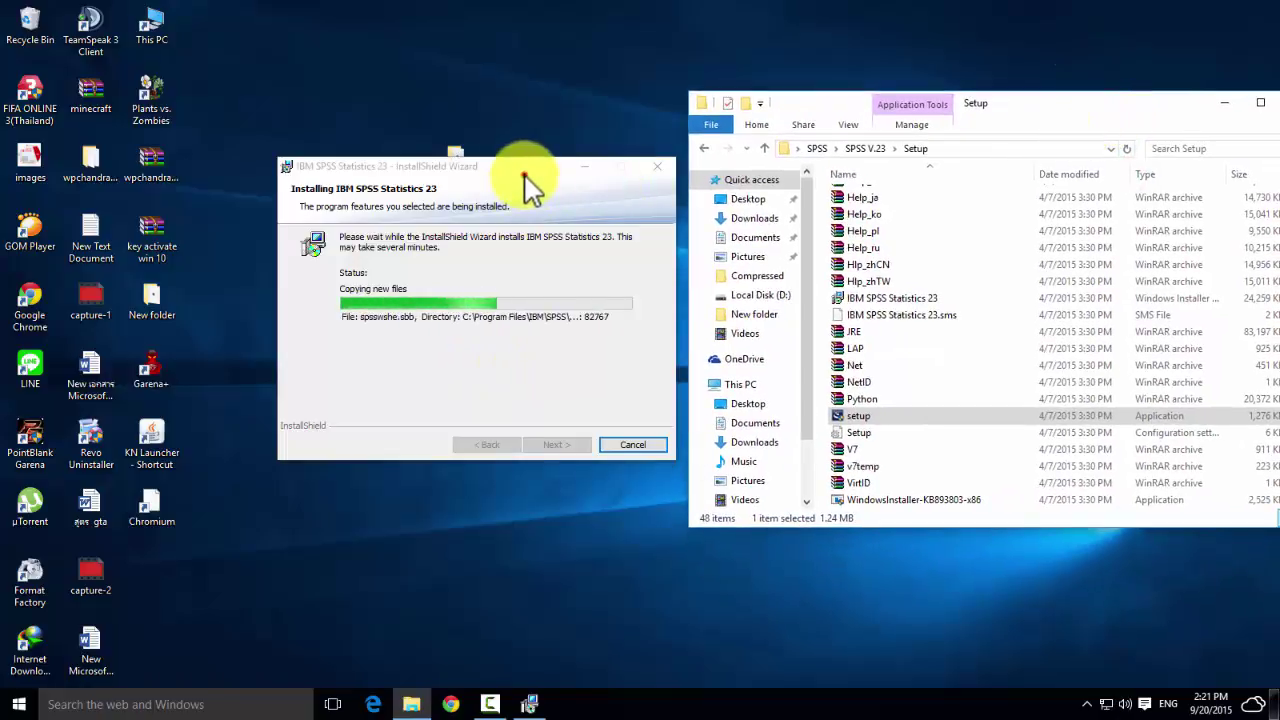
{"action": "left_click_drag", "start_coordinate": [527, 180], "coordinate": [455, 168]}
{"action": "left_click", "coordinate": [704, 148]}
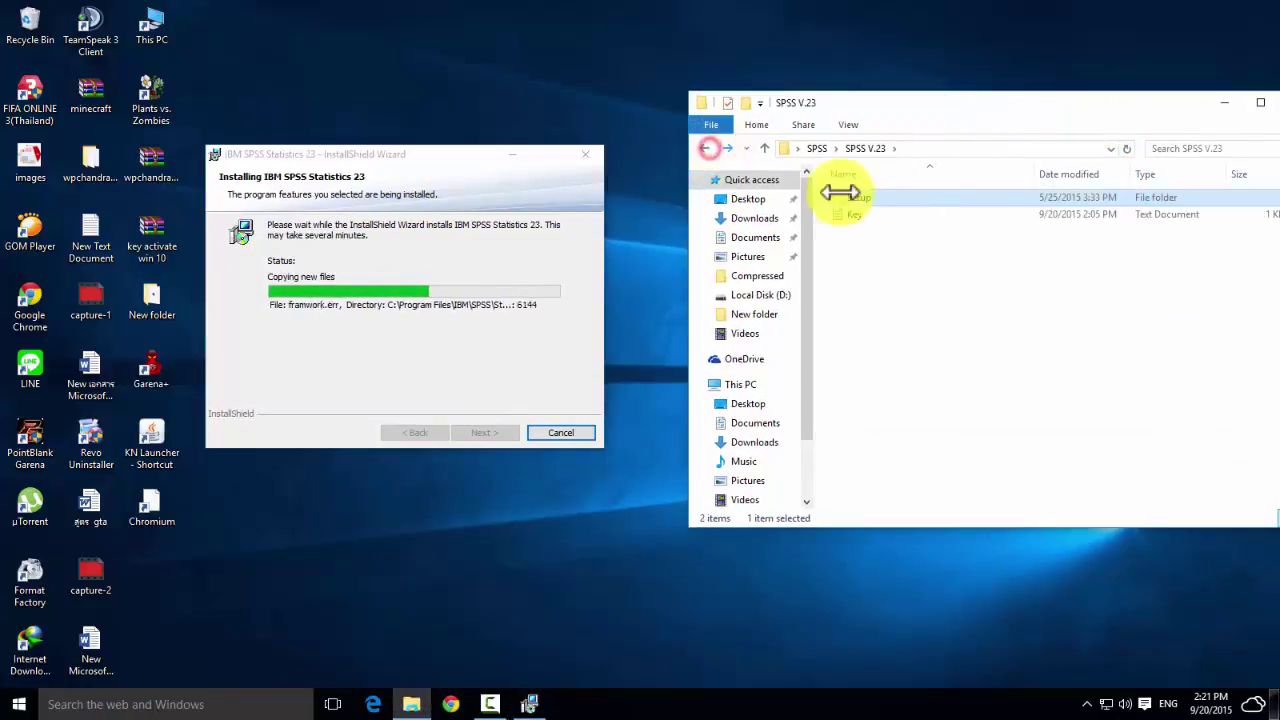
{"action": "left_click", "coordinate": [921, 277]}
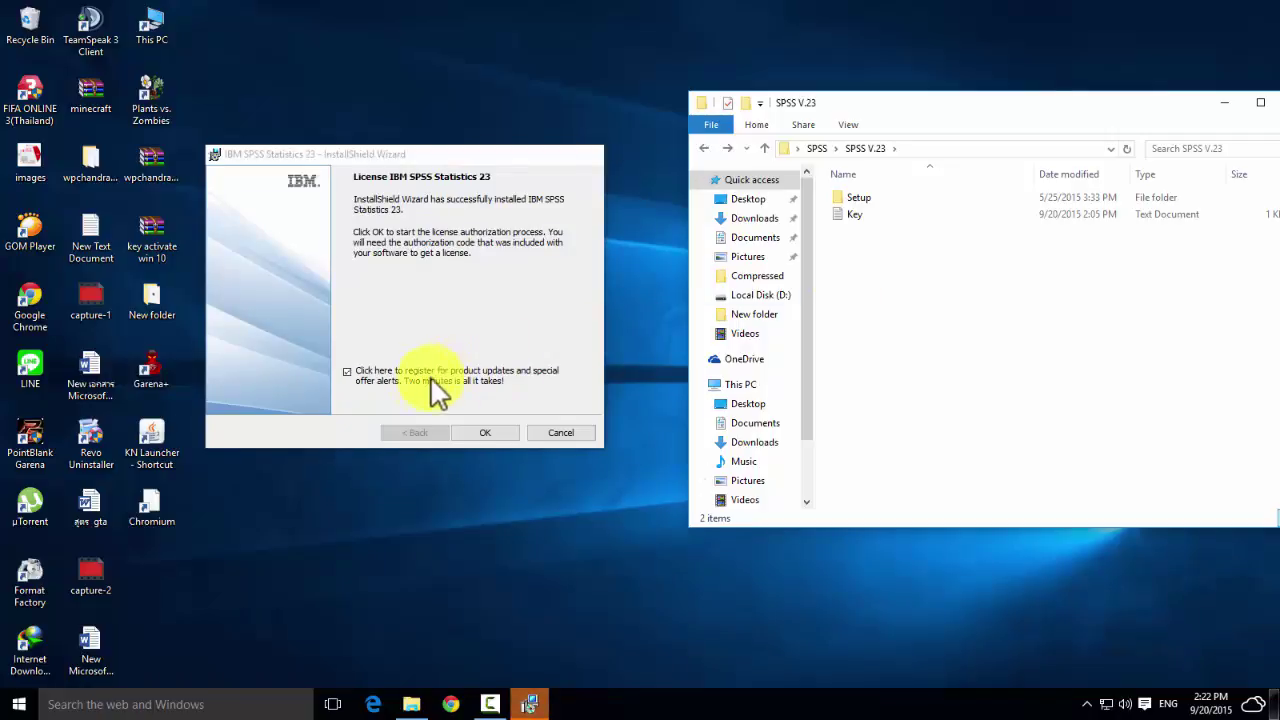
Step: Start the license authorization with the product registration option kept selected, and proceed with License my product now
{"action": "left_click", "coordinate": [346, 372]}
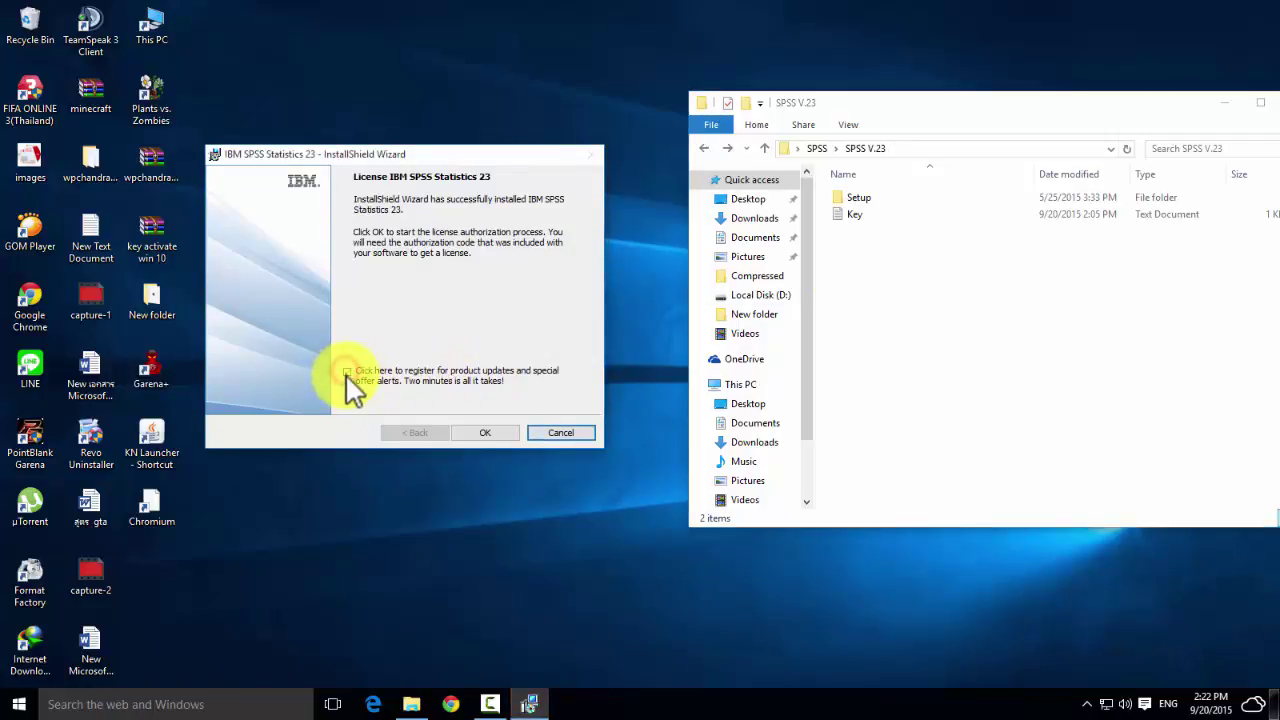
{"action": "left_click", "coordinate": [347, 378]}
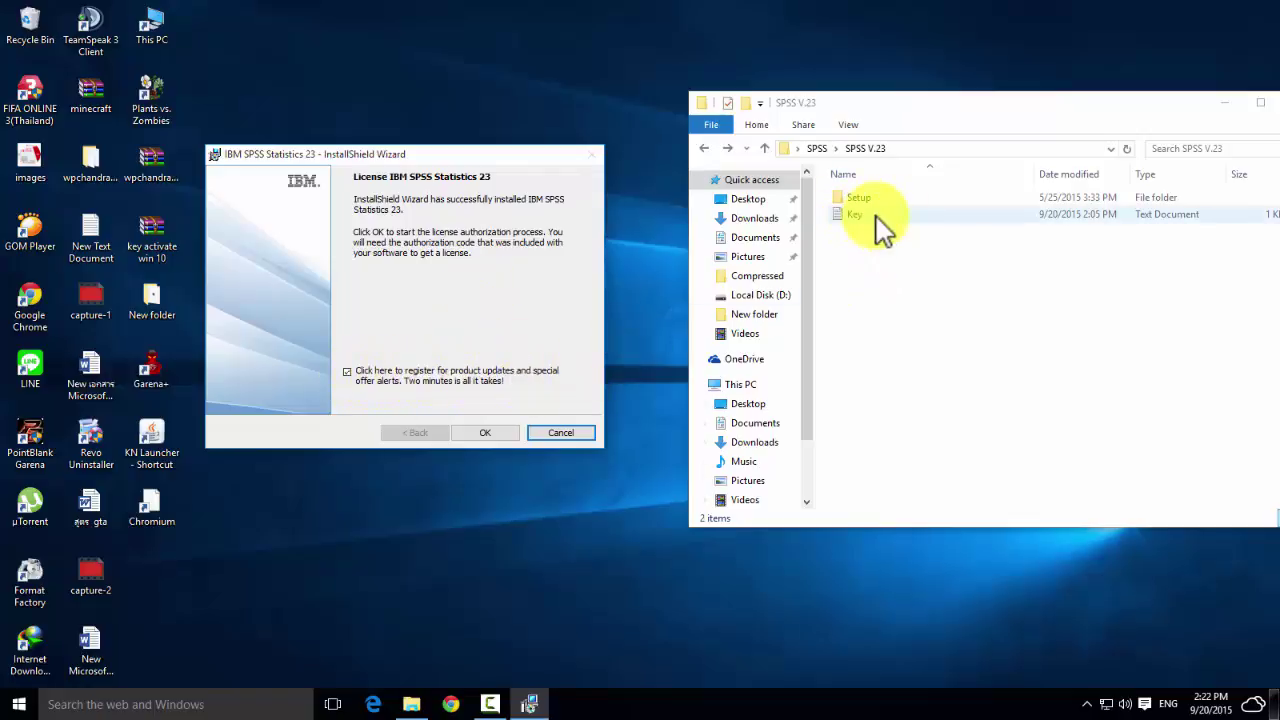
{"action": "left_click", "coordinate": [480, 431]}
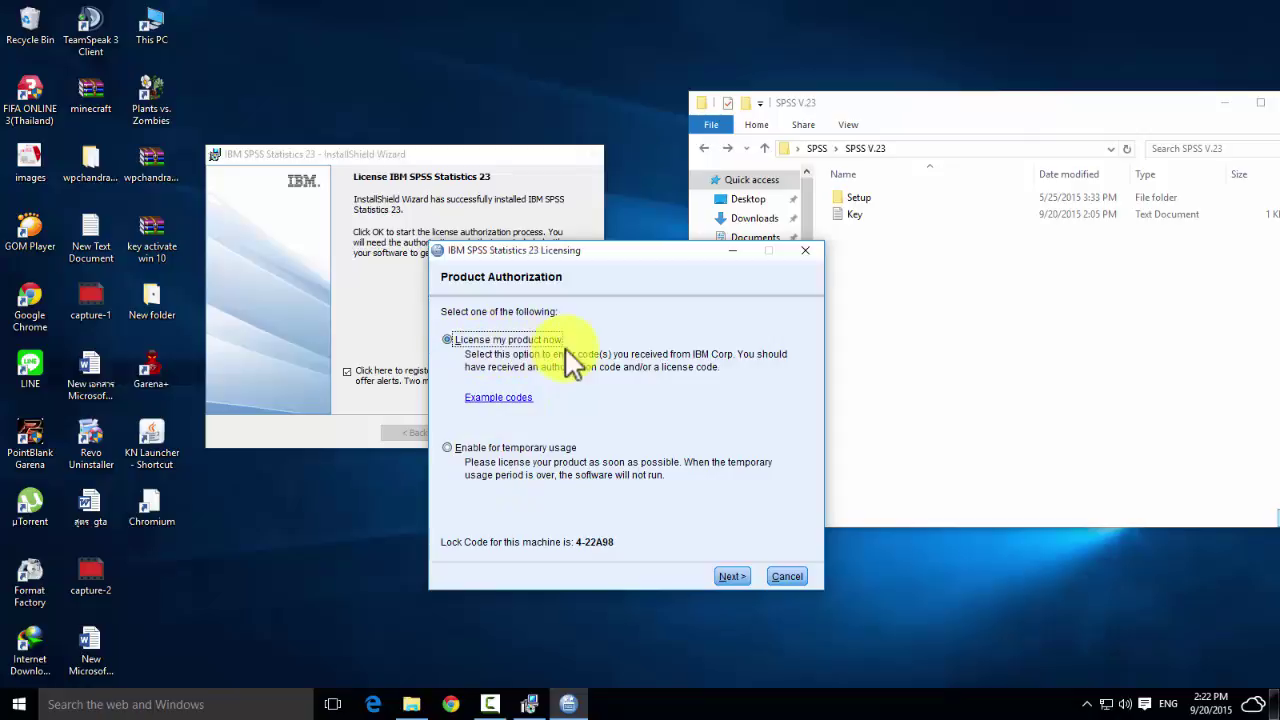
{"action": "left_click", "coordinate": [731, 577]}
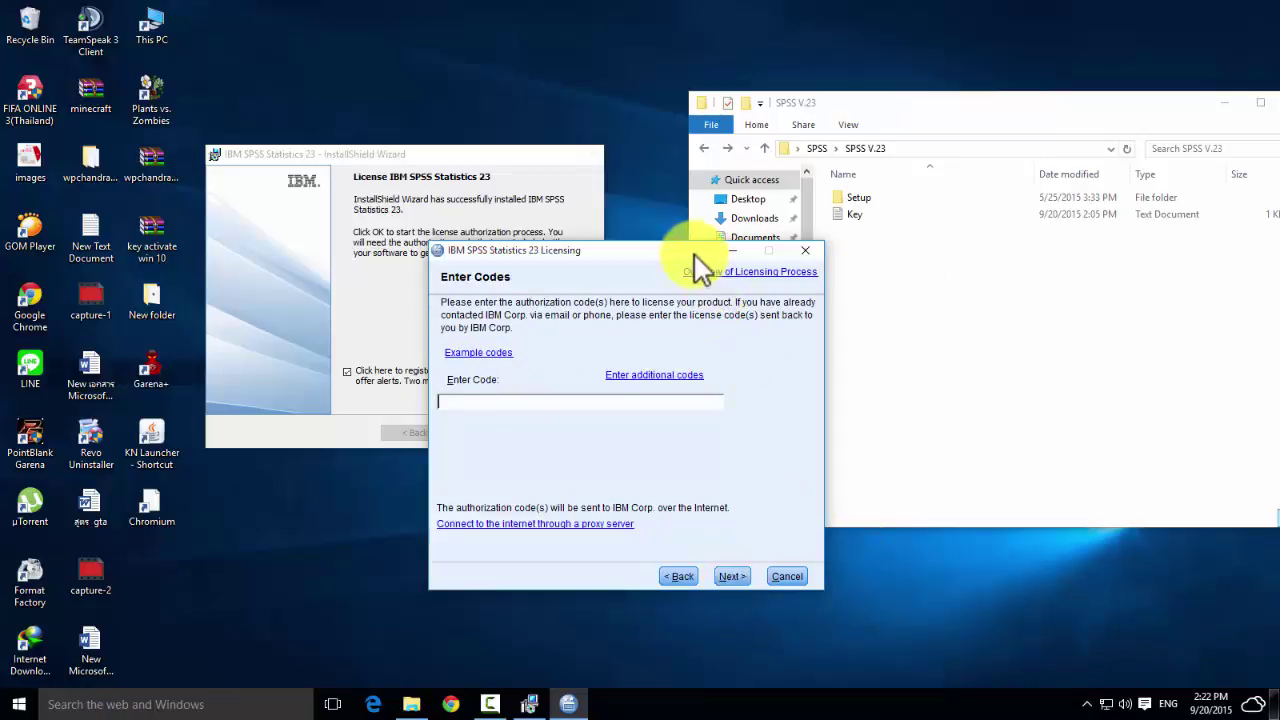
Step: Open the Key text file from the SPSS V.23 folder beside the licensing window and copy its license code
{"action": "left_click_drag", "start_coordinate": [693, 252], "coordinate": [456, 230]}
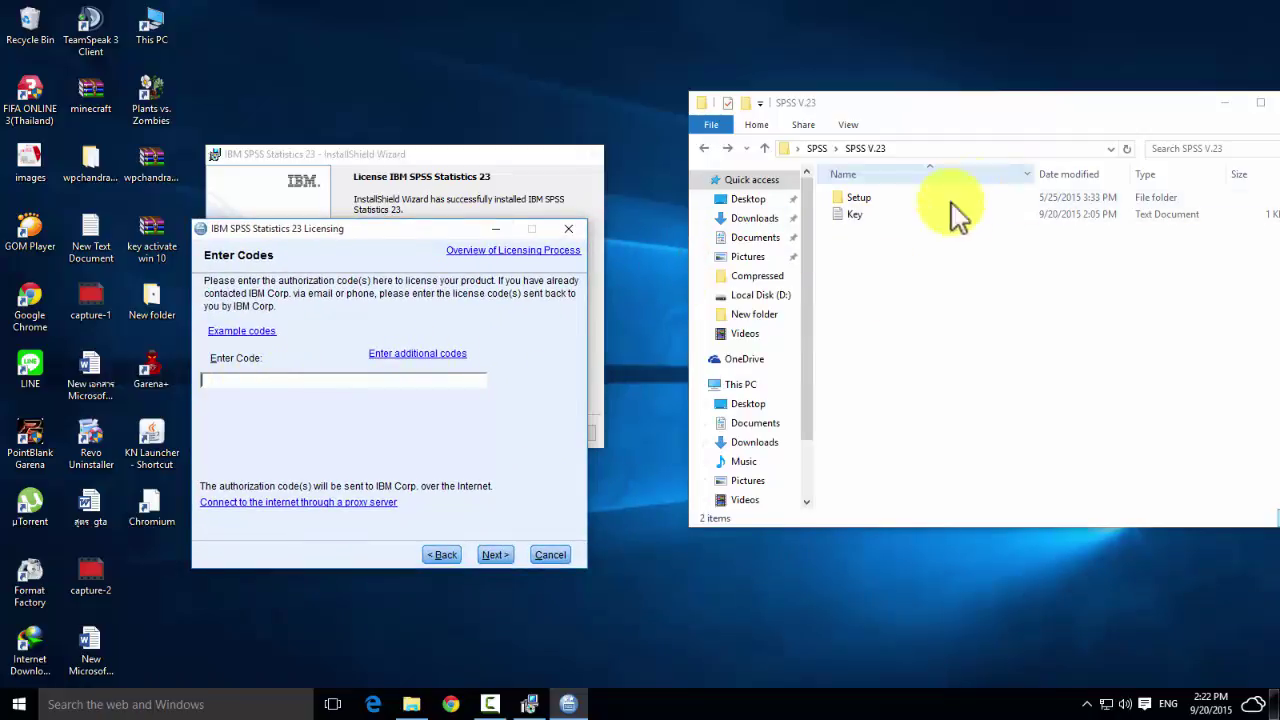
{"action": "left_click", "coordinate": [858, 216]}
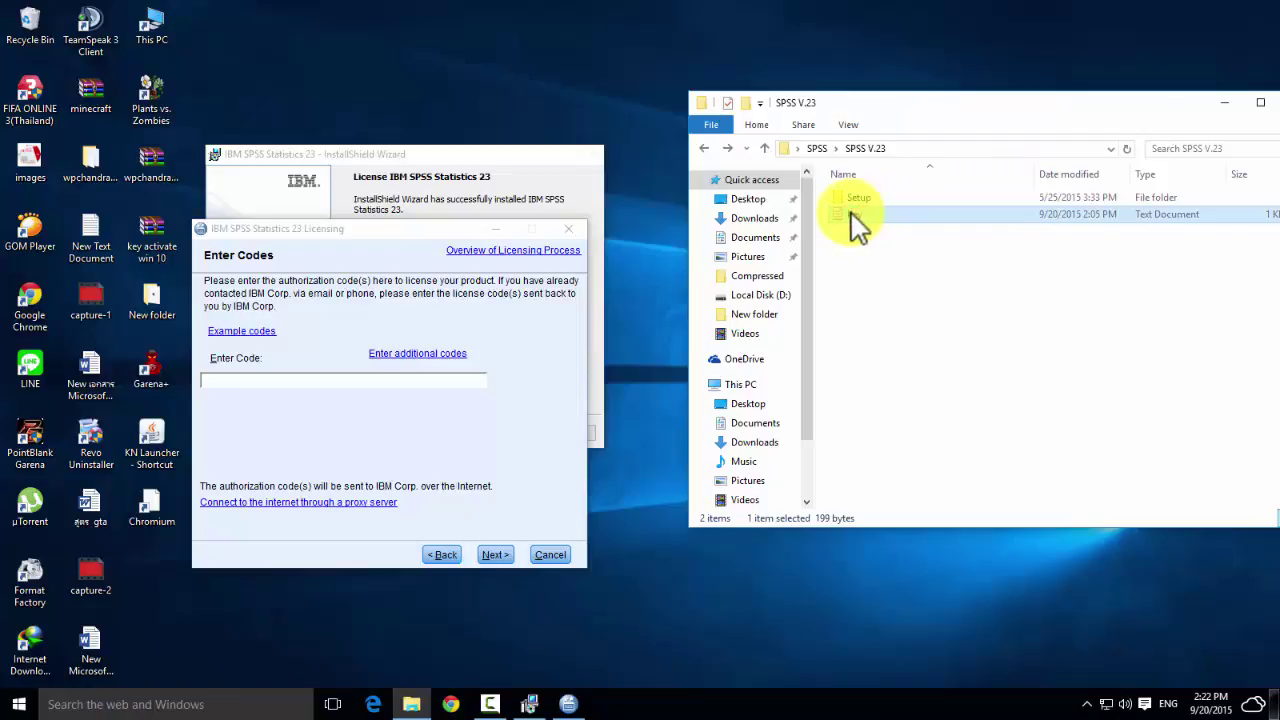
{"action": "double_click", "coordinate": [852, 214]}
{"action": "left_click_drag", "start_coordinate": [565, 108], "coordinate": [858, 122]}
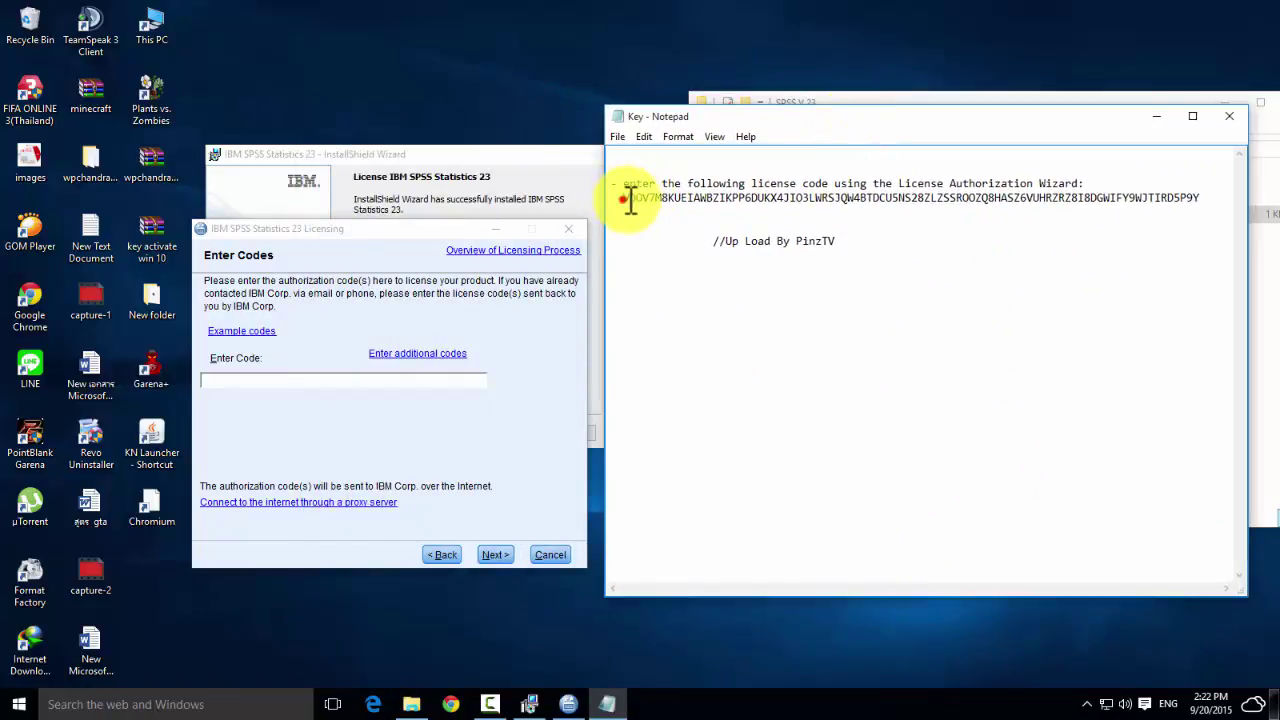
{"action": "left_click_drag", "start_coordinate": [623, 198], "coordinate": [1206, 199]}
{"action": "right_click", "coordinate": [1146, 199]}
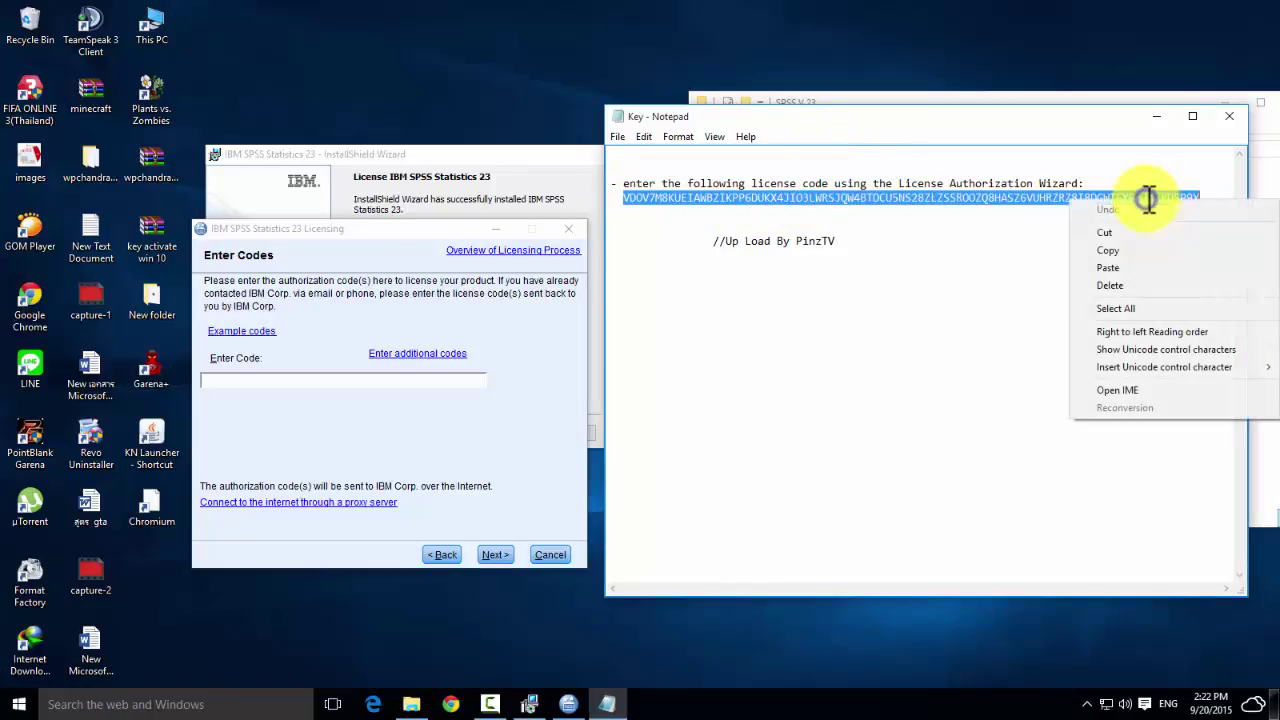
{"action": "left_click", "coordinate": [1124, 251]}
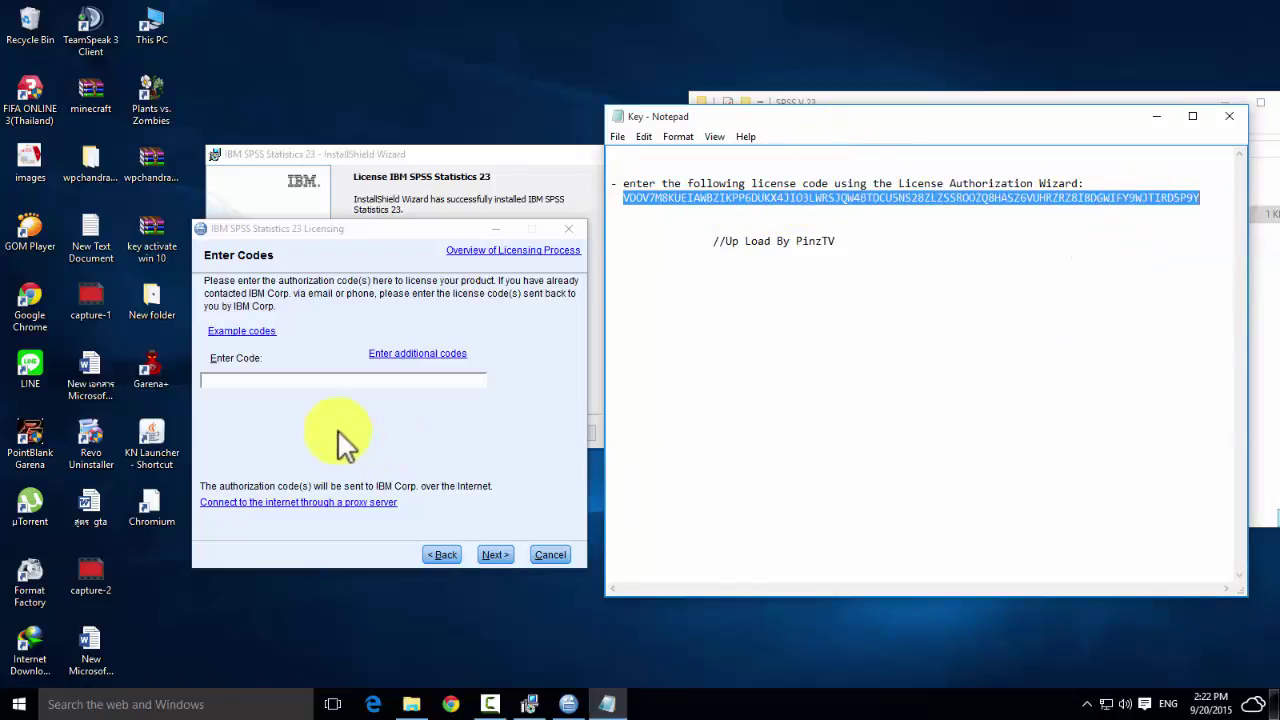
Step: Paste the copied license code into the Enter Code field, submit it, and continue past the license installation status
{"action": "right_click", "coordinate": [310, 379]}
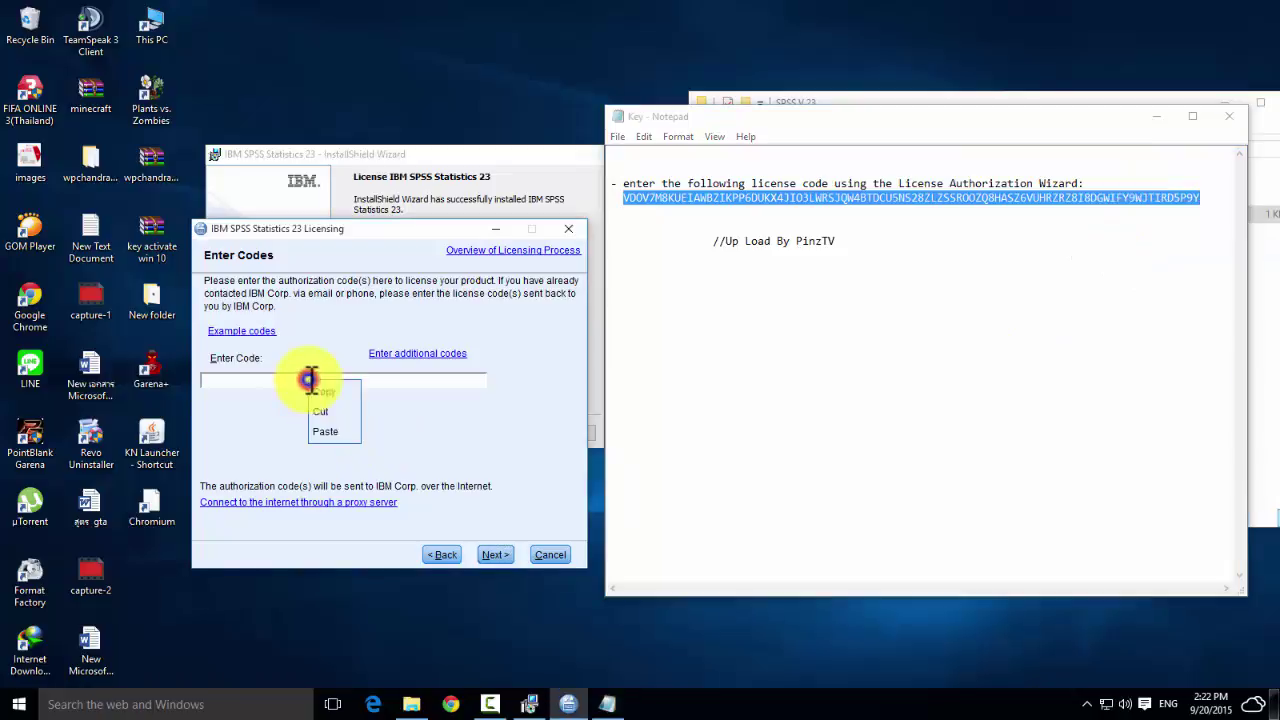
{"action": "left_click", "coordinate": [327, 431]}
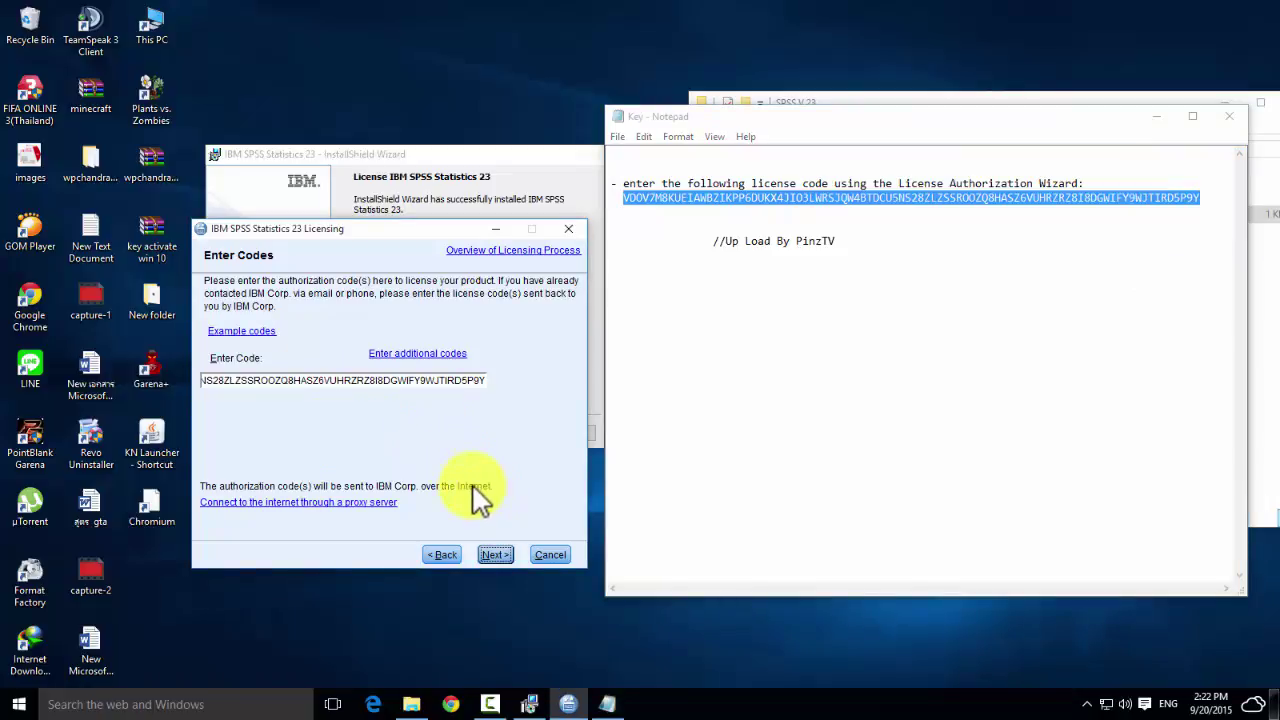
{"action": "left_click", "coordinate": [499, 554]}
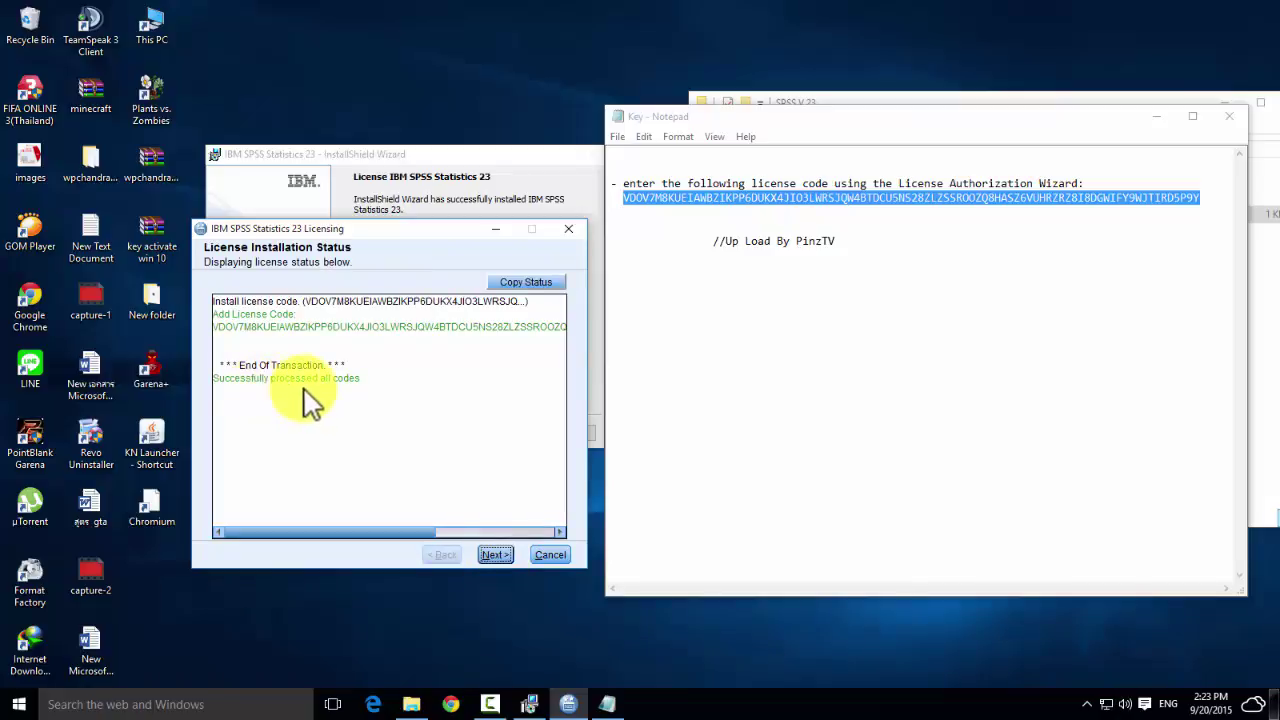
{"action": "left_click", "coordinate": [494, 554]}
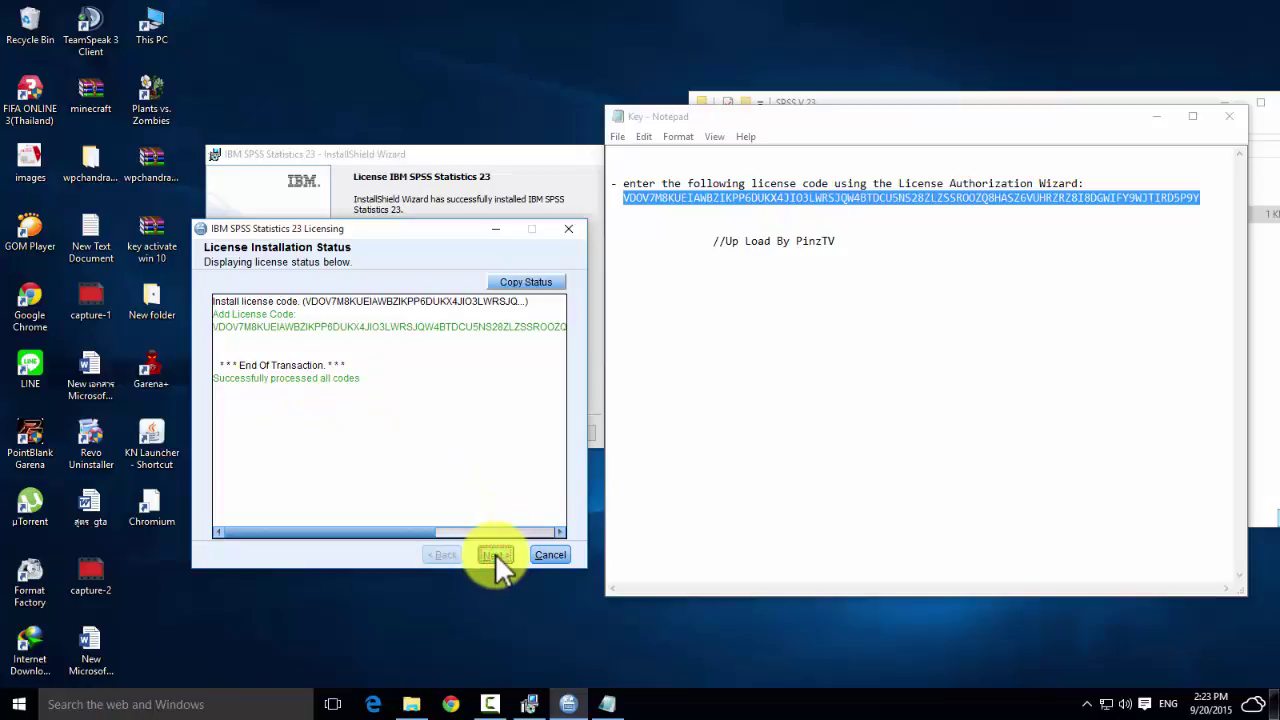
Step: Finish the licensing wizard, then close the Key text file and the IBM SPSS registration web page
{"action": "left_click", "coordinate": [497, 554]}
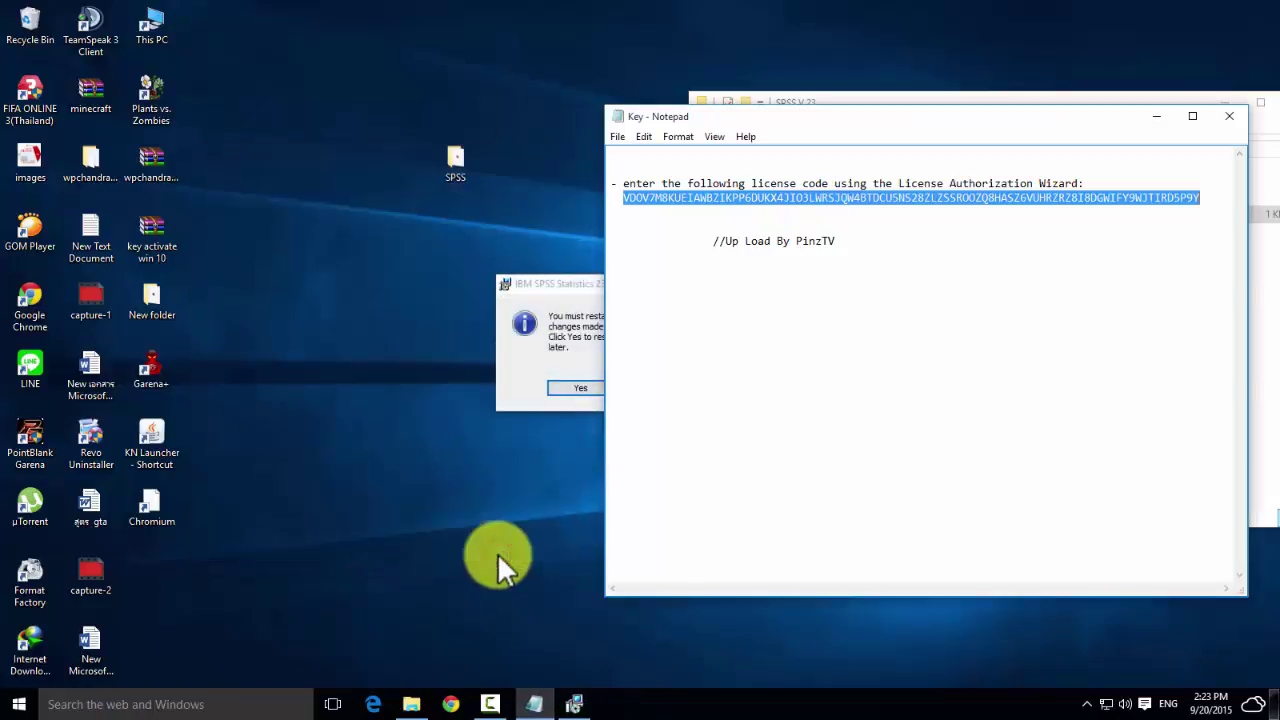
{"action": "left_click", "coordinate": [1229, 116]}
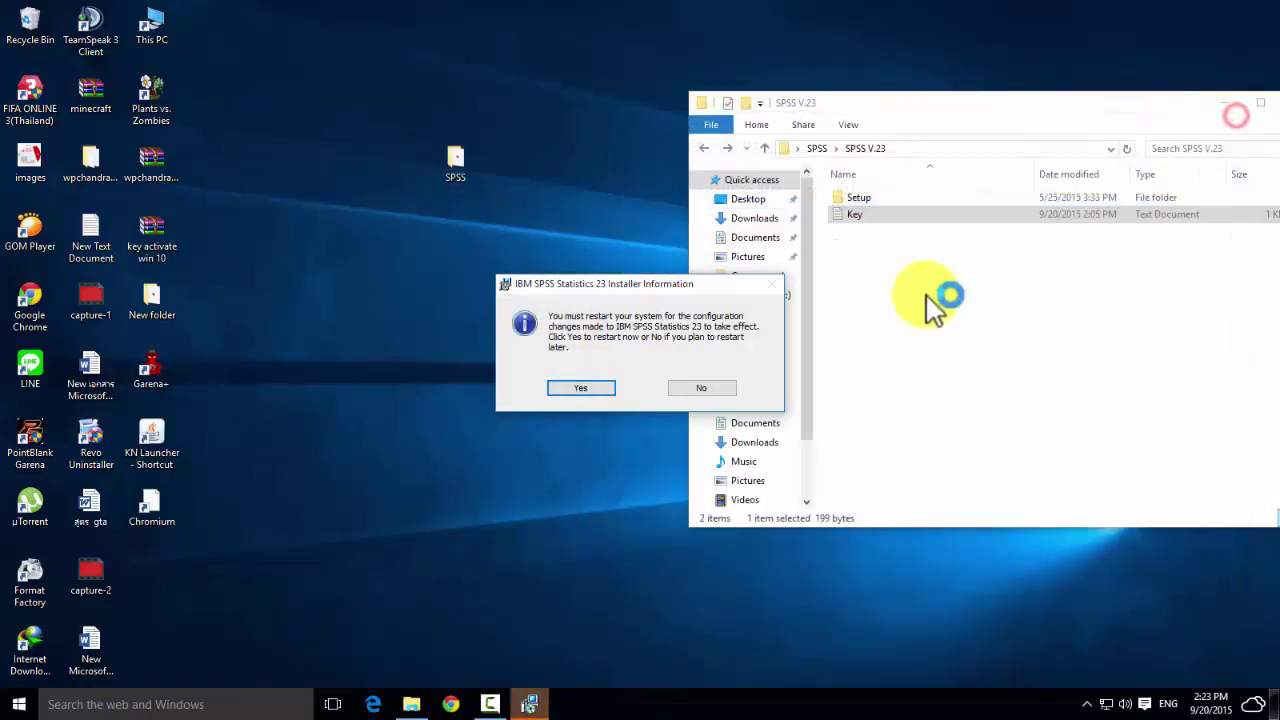
{"action": "left_click", "coordinate": [581, 386]}
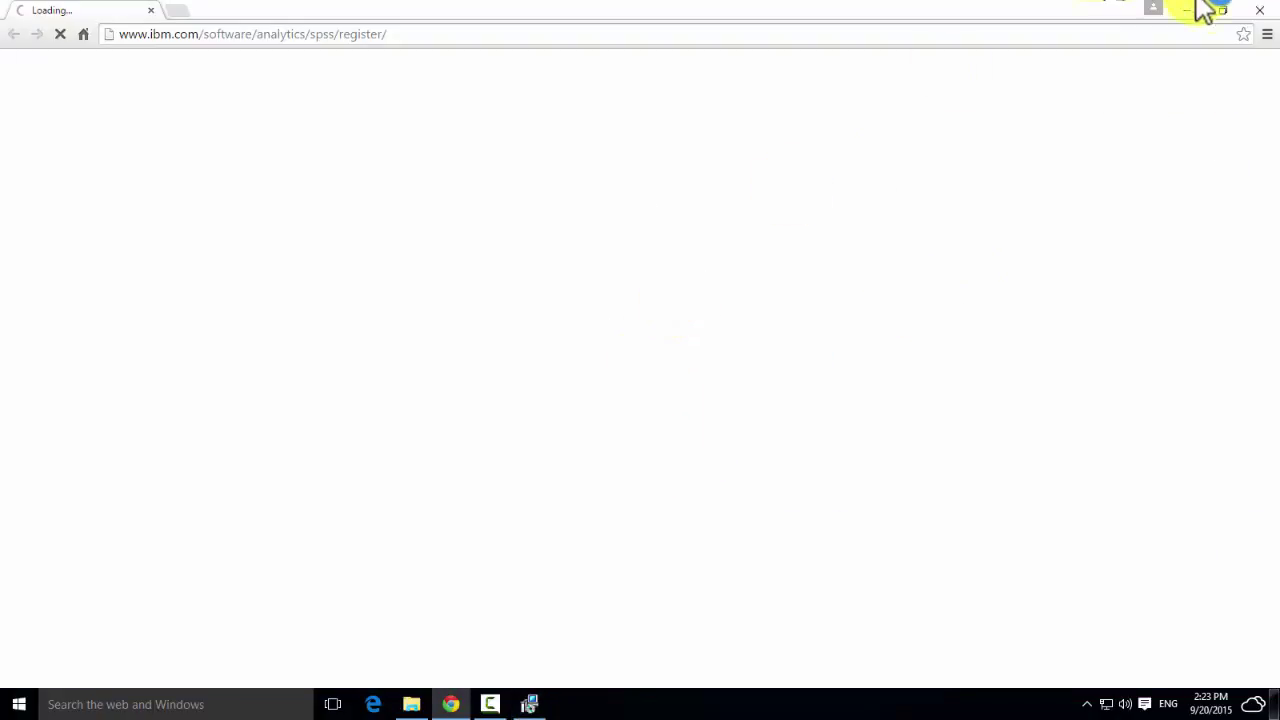
{"action": "left_click", "coordinate": [1262, 14]}
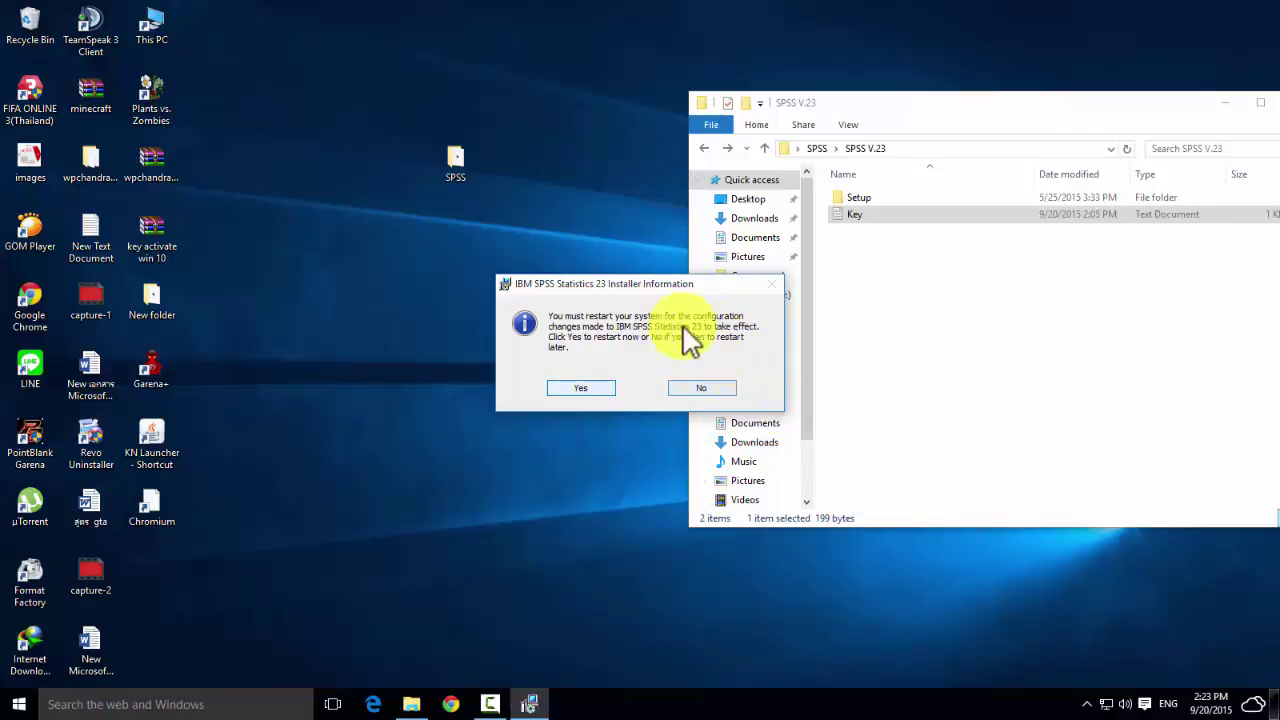
Step: Decline the immediate system restart in the installer dialog and close the SPSS V.23 folder window
{"action": "left_click", "coordinate": [712, 388]}
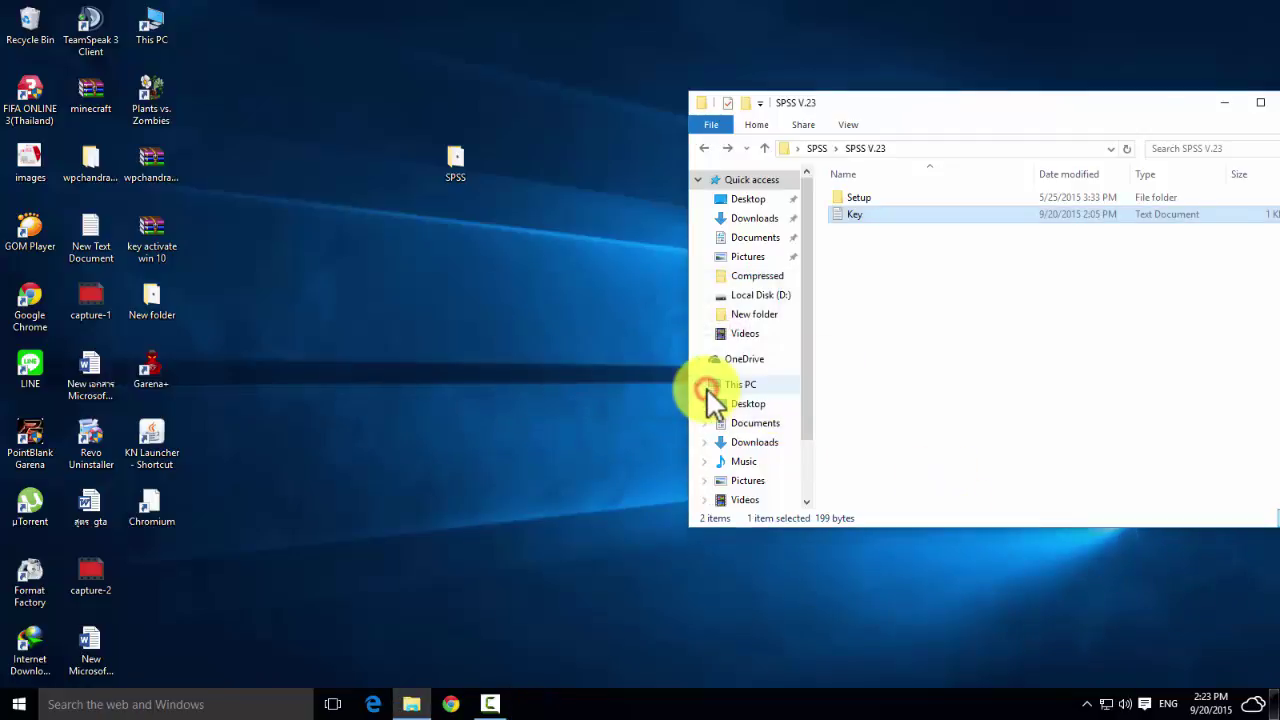
{"action": "left_click_drag", "start_coordinate": [1180, 105], "coordinate": [894, 105]}
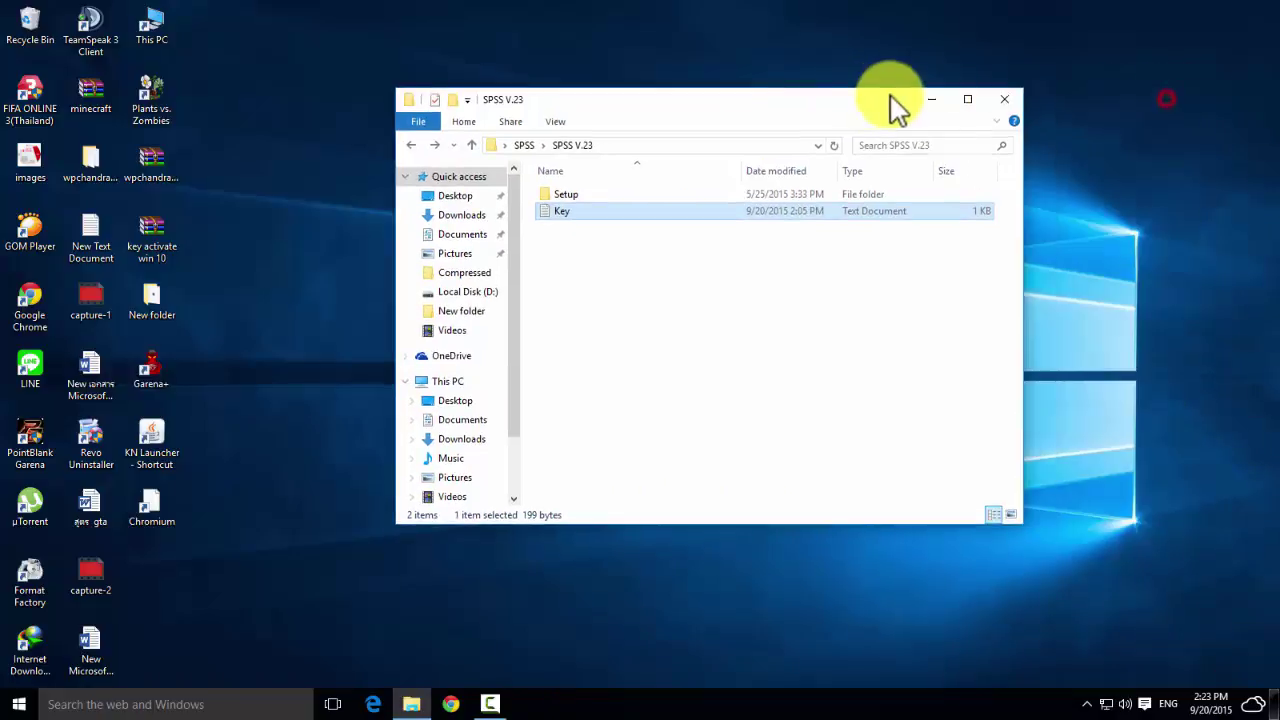
{"action": "left_click", "coordinate": [1004, 100]}
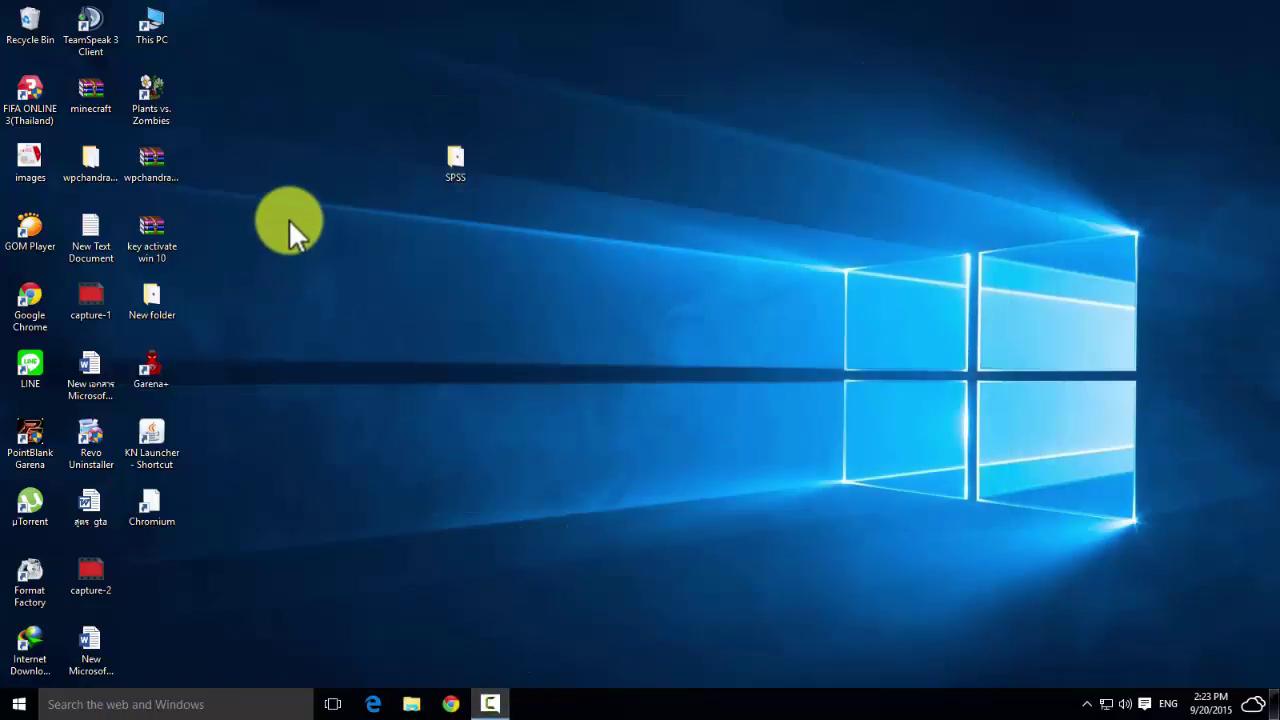
Step: Launch IBM SPSS Statistics 23 from the recently added programs in the full list of installed apps
{"action": "left_click", "coordinate": [18, 706]}
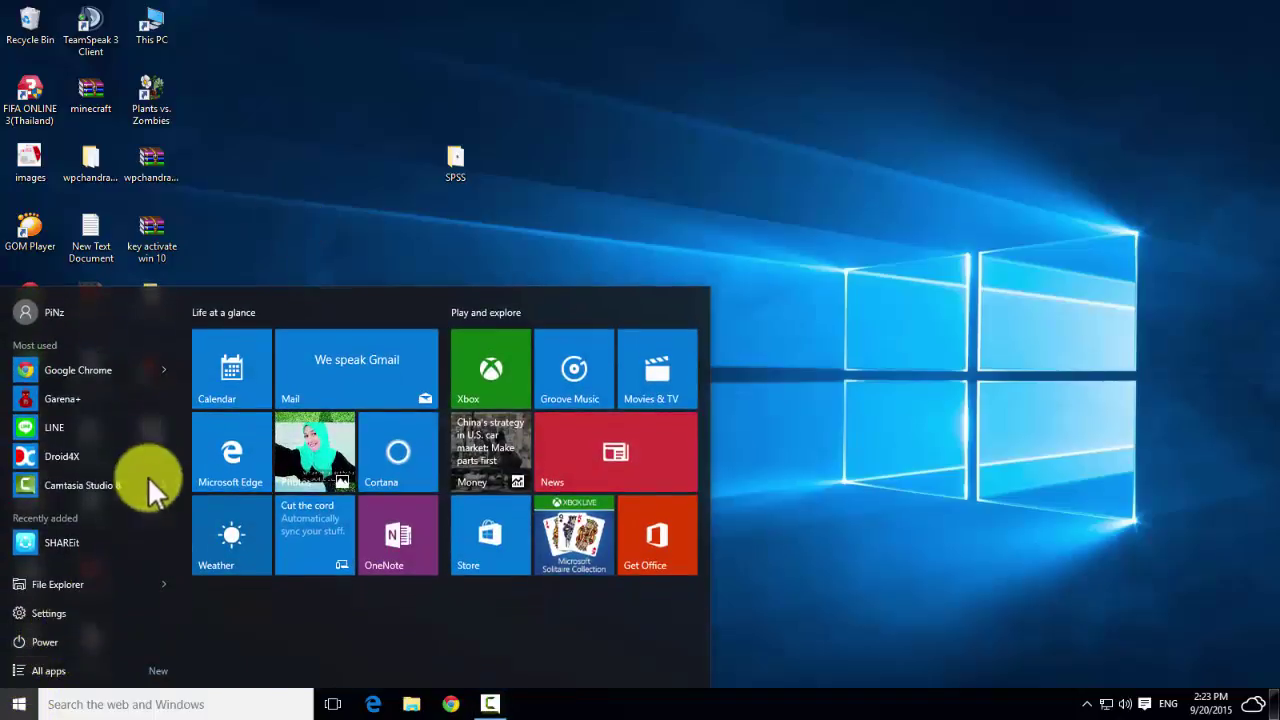
{"action": "left_click", "coordinate": [38, 672]}
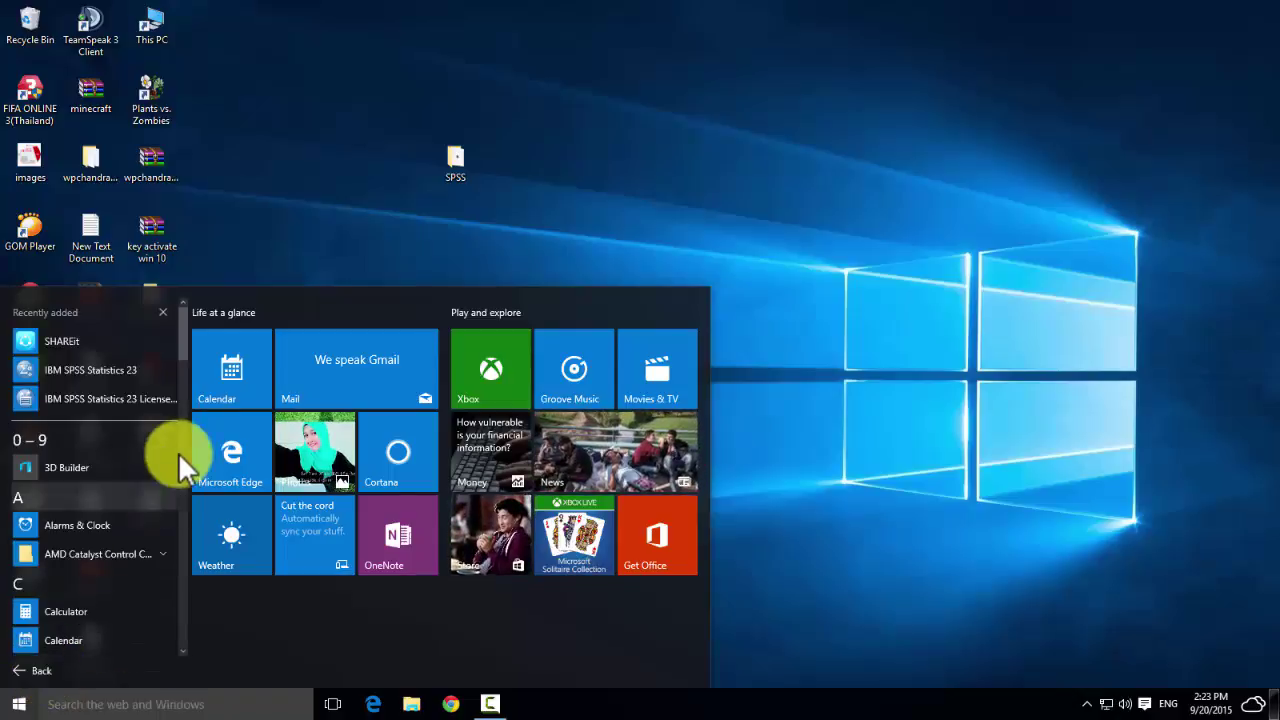
{"action": "mouse_move", "coordinate": [186, 334]}
{"action": "left_mouse_down"}
{"action": "mouse_move", "coordinate": [185, 361]}
{"action": "mouse_move", "coordinate": [187, 339]}
{"action": "left_mouse_up"}
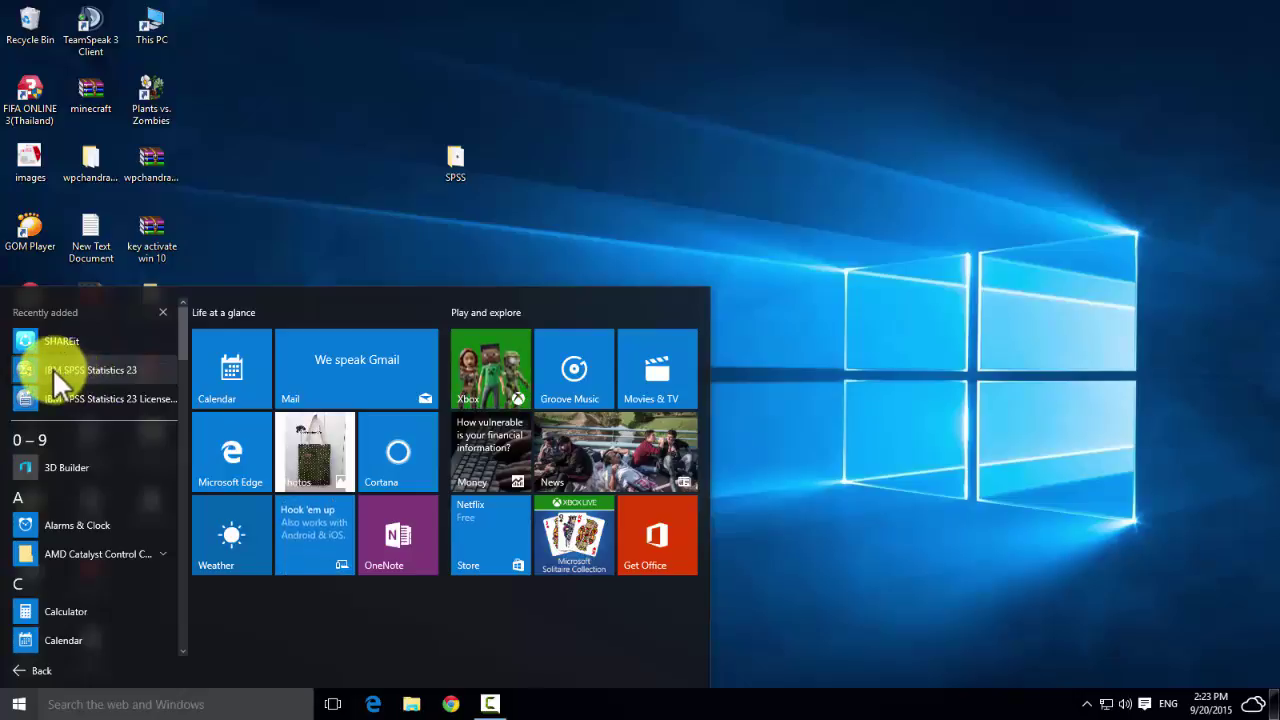
{"action": "left_click", "coordinate": [54, 368]}
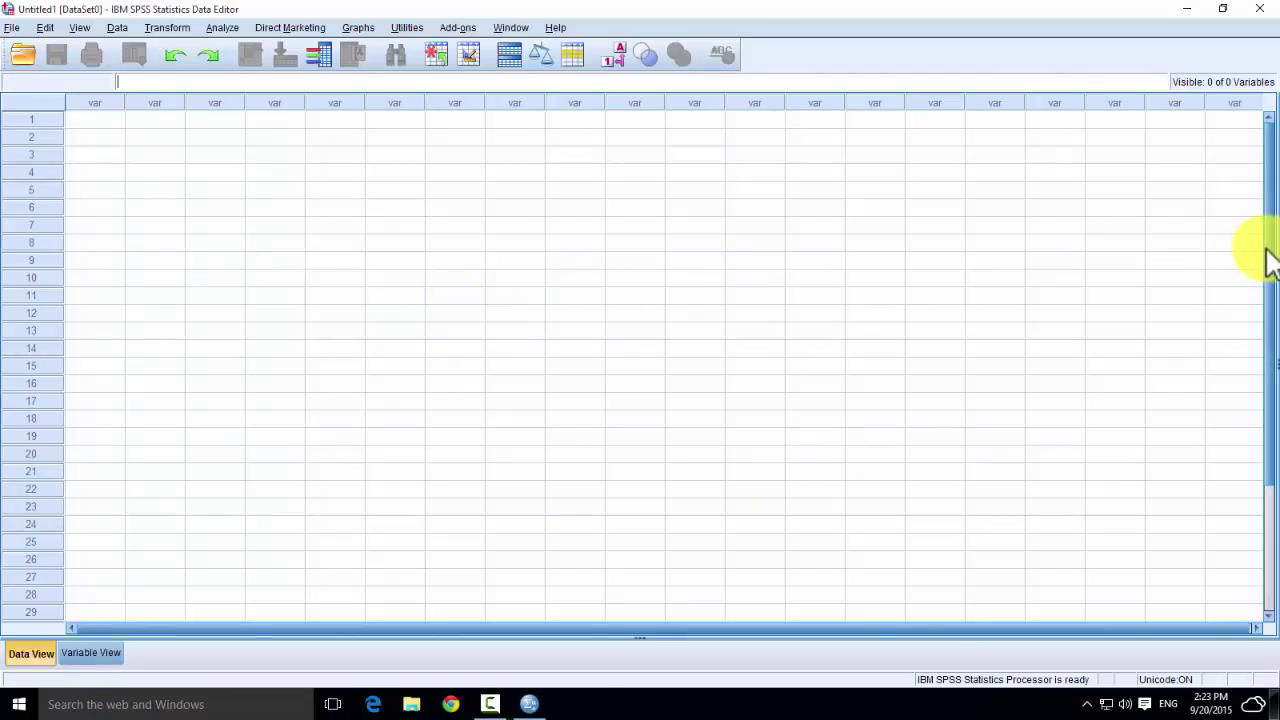
{"action": "left_click_drag", "start_coordinate": [1265, 250], "coordinate": [1274, 214]}
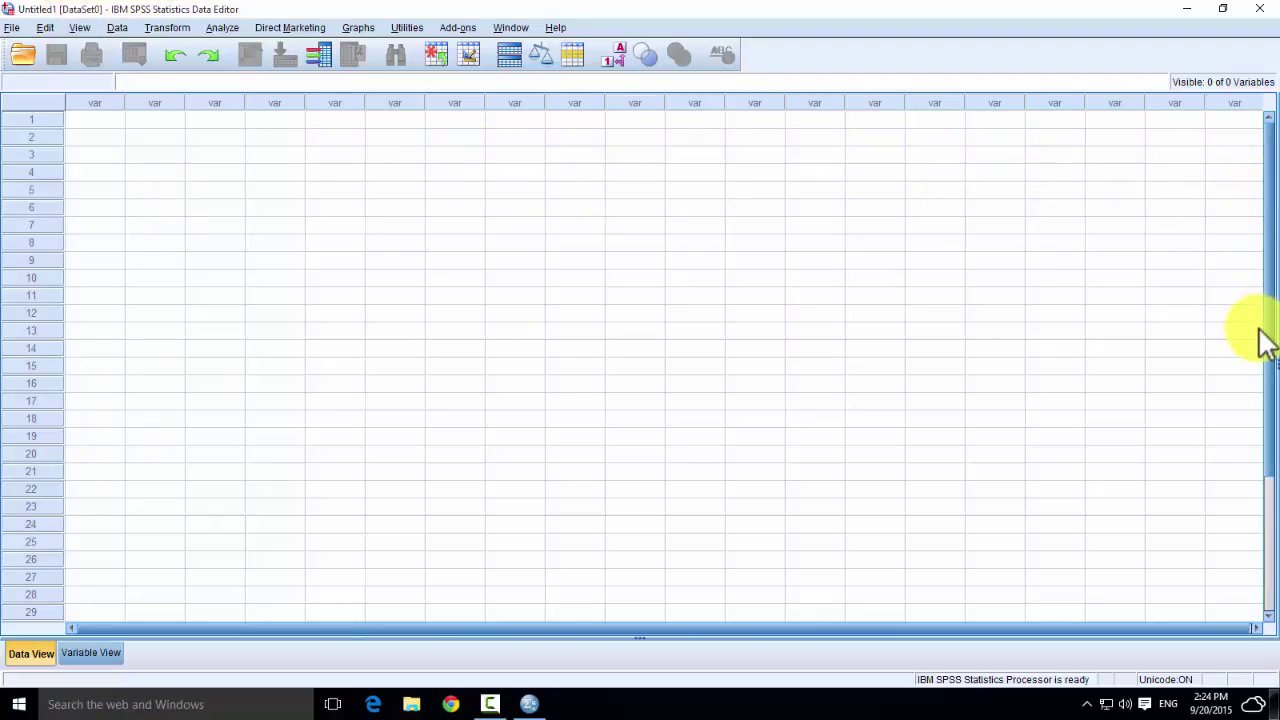
{"action": "left_click_drag", "start_coordinate": [1269, 277], "coordinate": [1274, 243]}
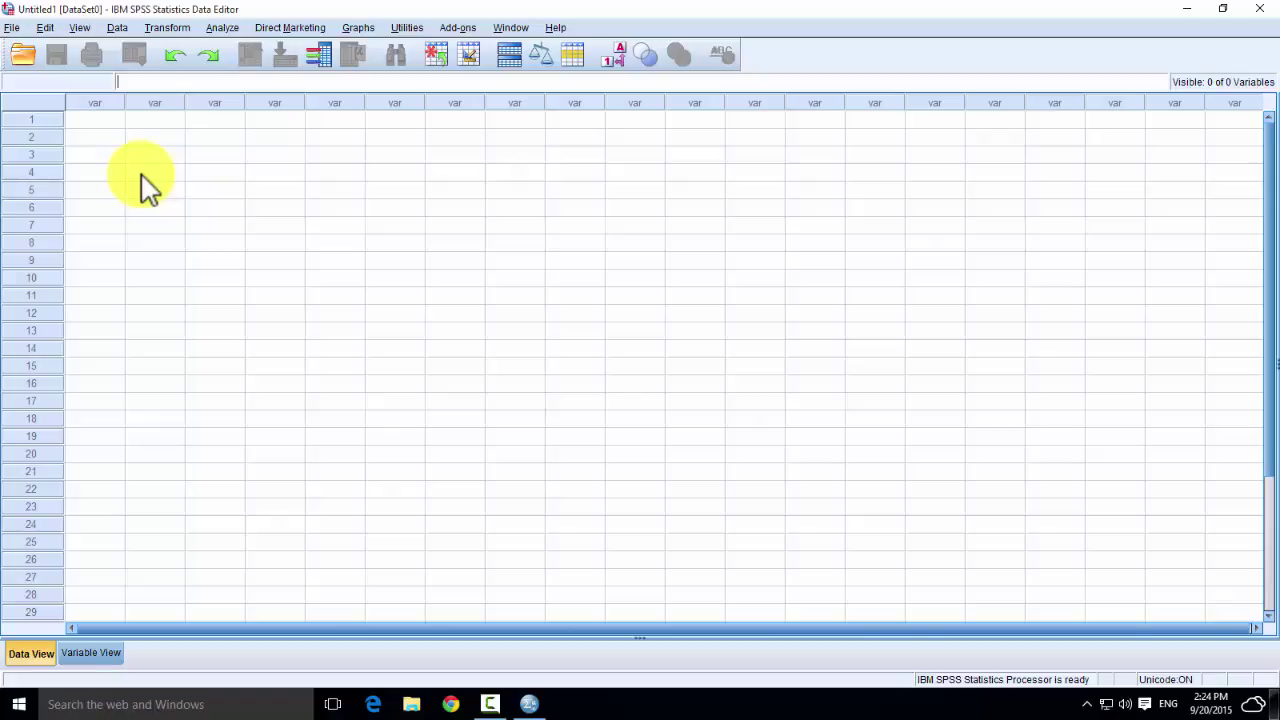
{"action": "left_click_drag", "start_coordinate": [1269, 314], "coordinate": [1266, 286]}
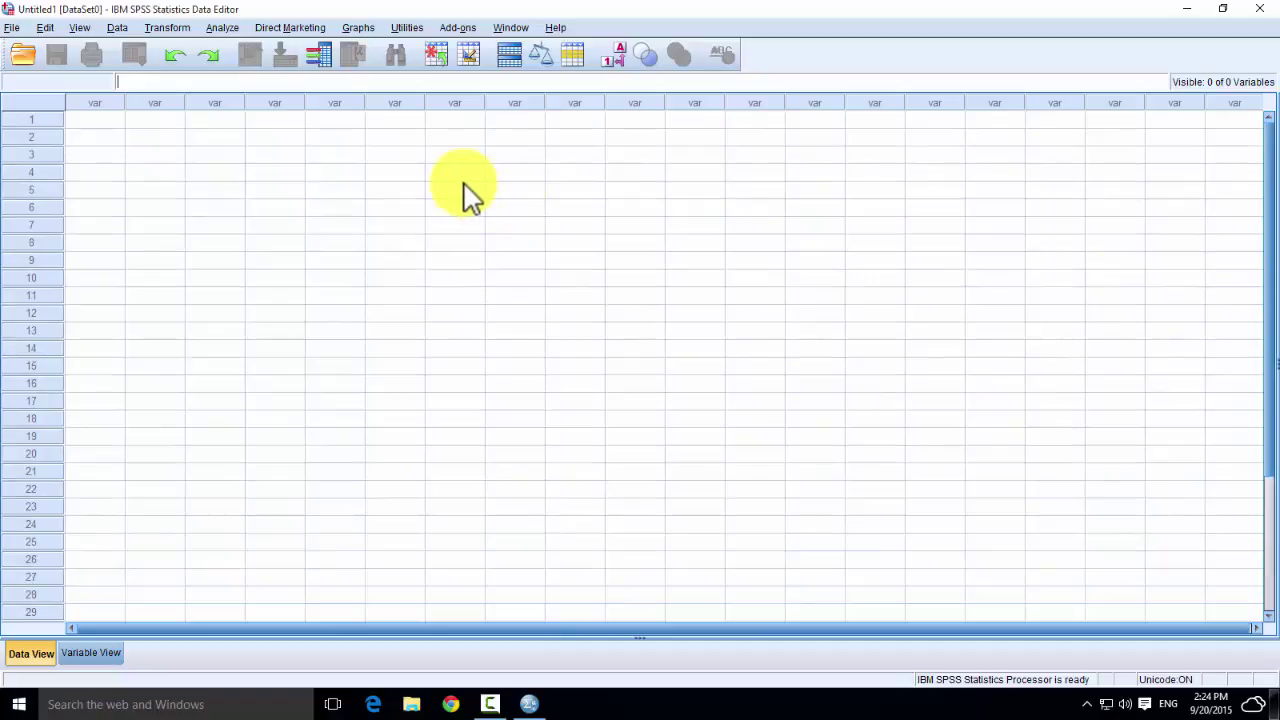